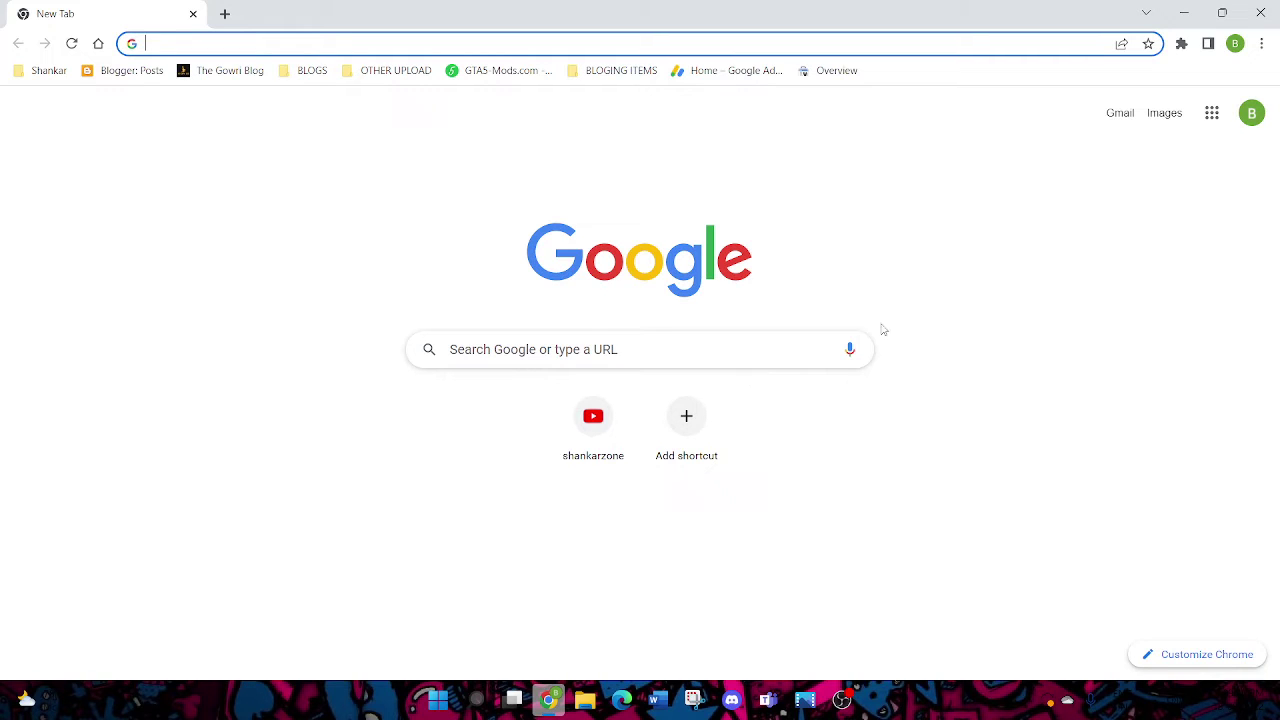
Step: Run a Google search for 'google search console'
click(750, 352)
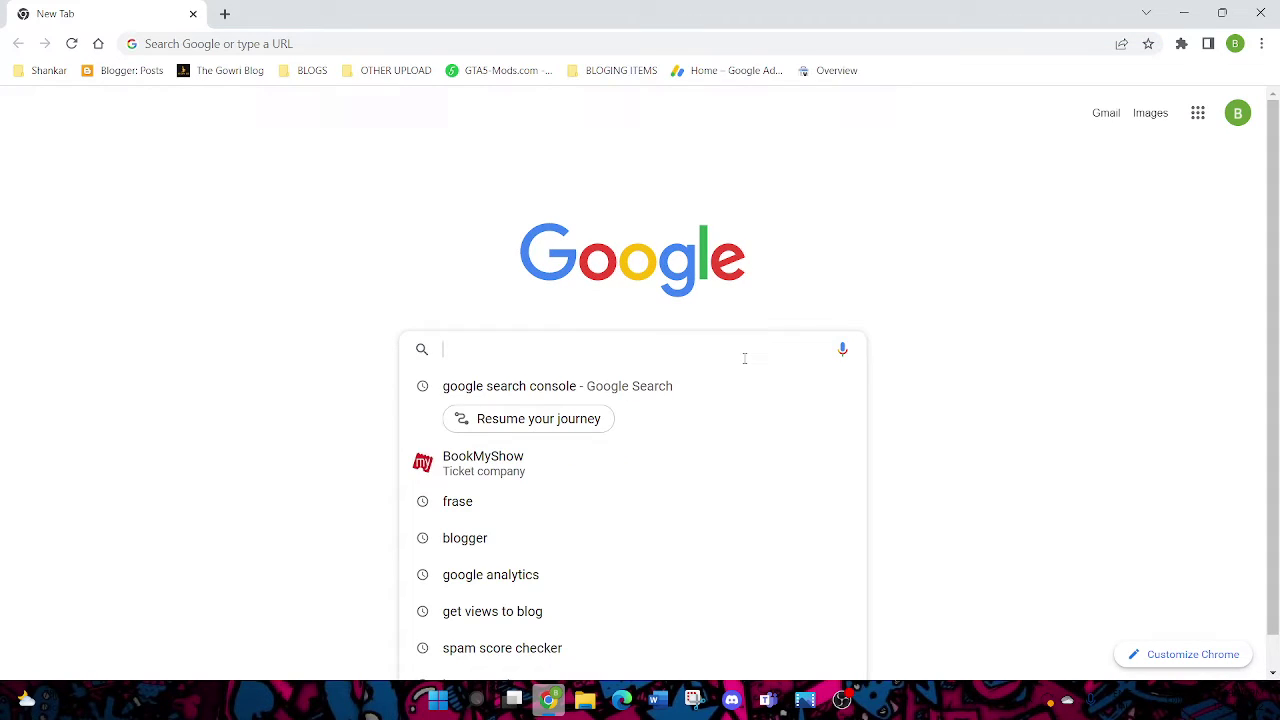
text(google se)
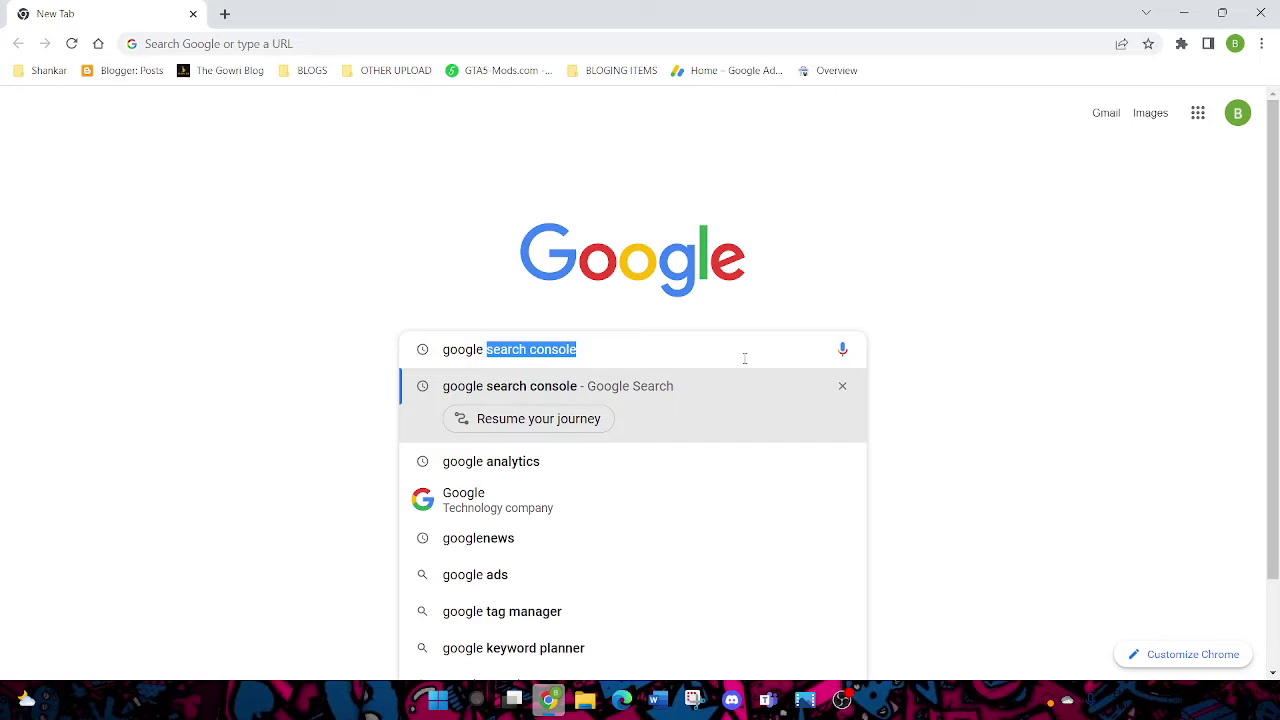
text(arch )
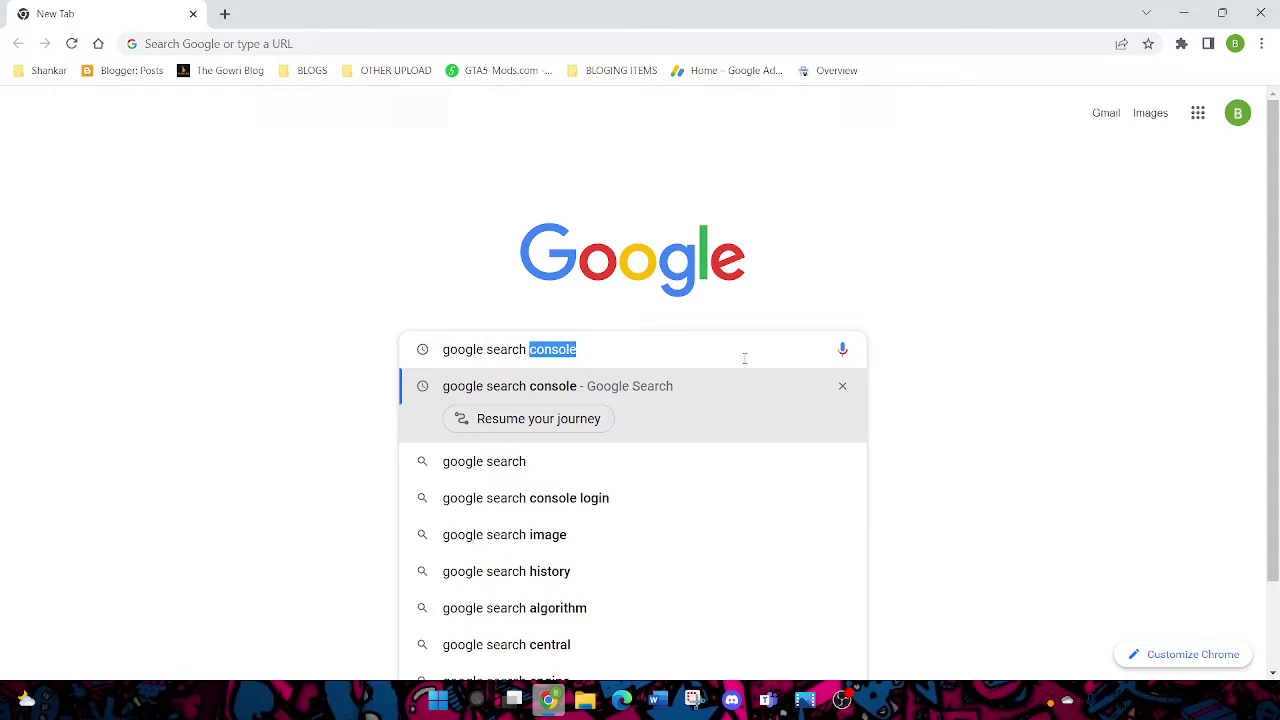
text(console)
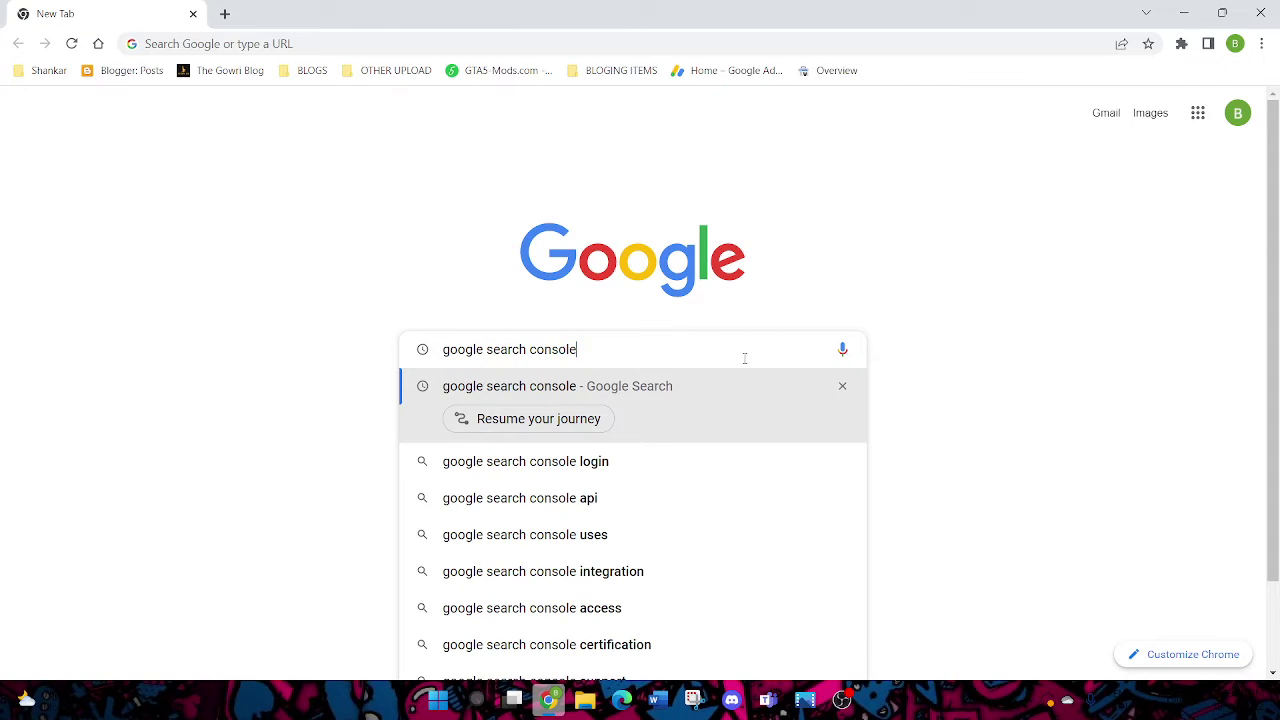
key(Return)
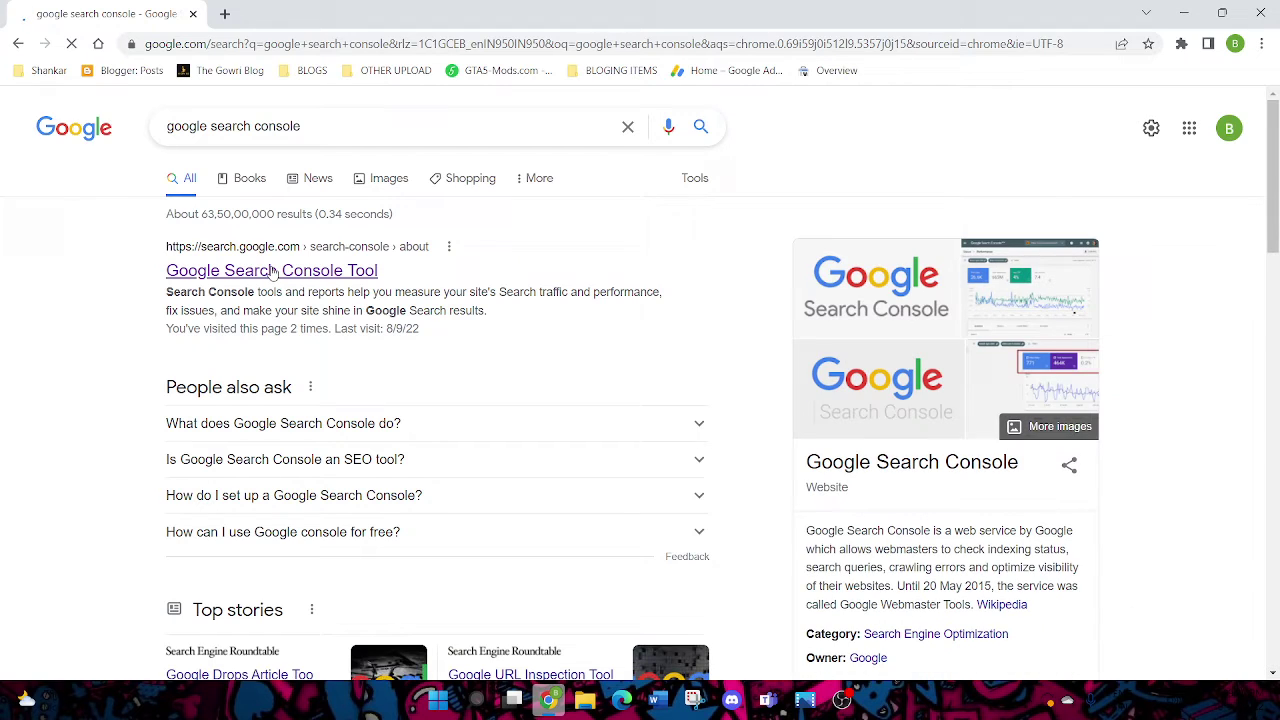
Step: Open Search Console from the results, start it, and choose Add property from the property list
click(272, 272)
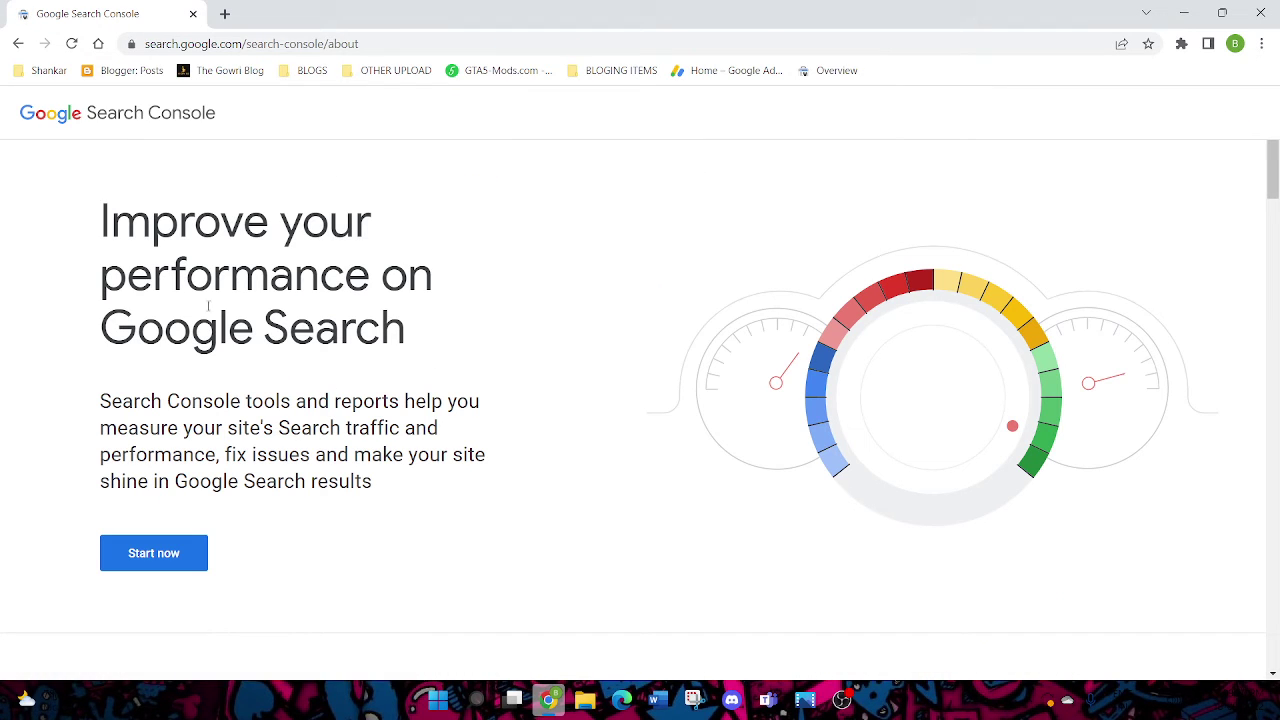
click(148, 563)
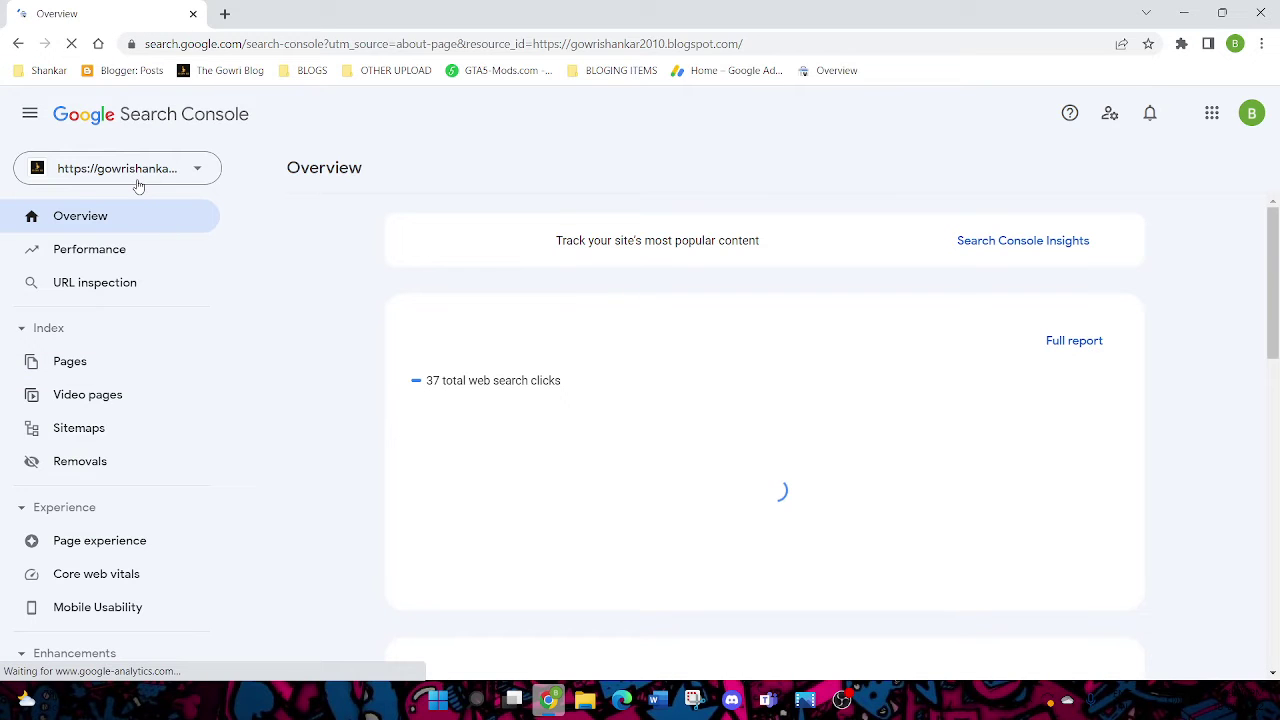
click(130, 168)
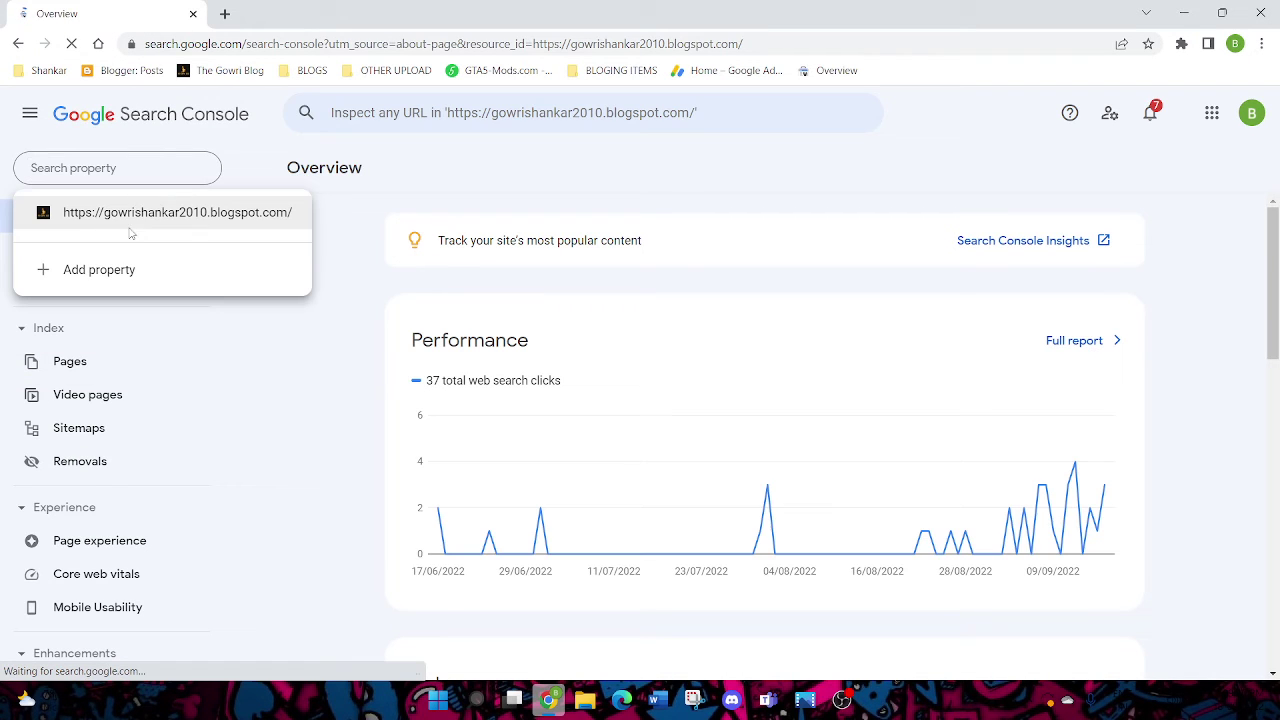
click(118, 266)
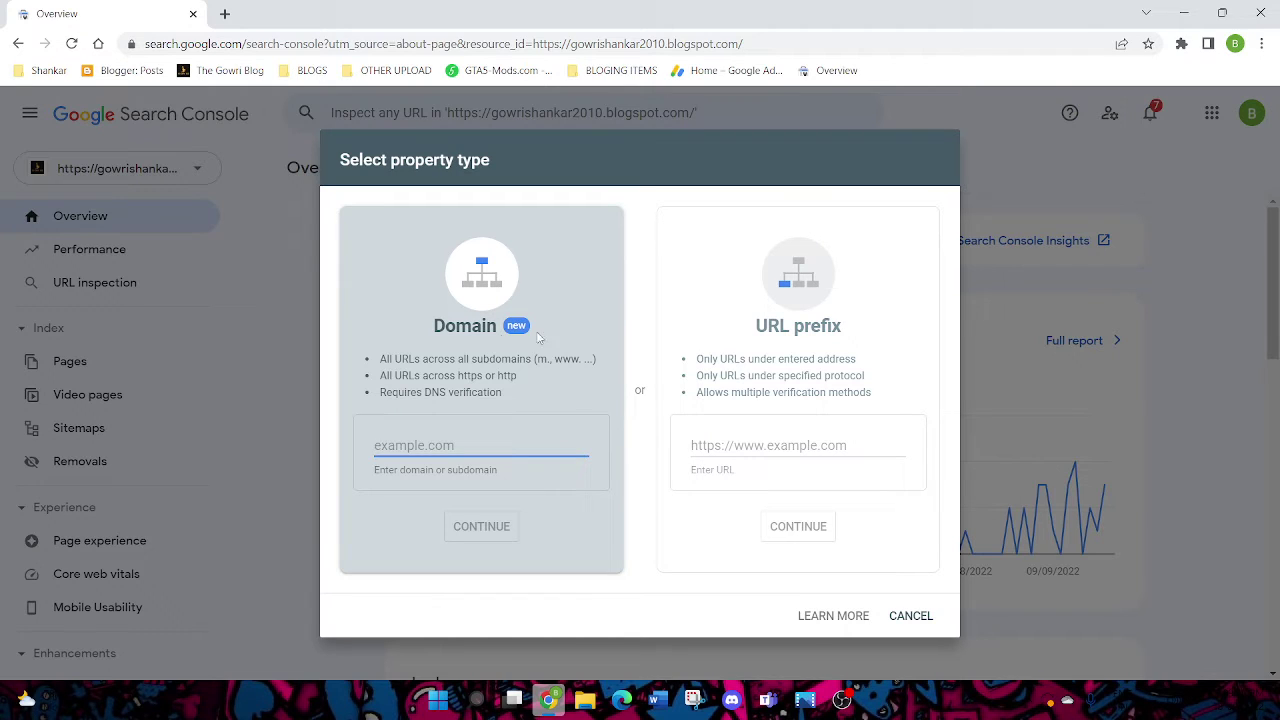
Step: Pick URL prefix, then switch Blogger to MARKETING TGB and copy its View blog link address
click(748, 440)
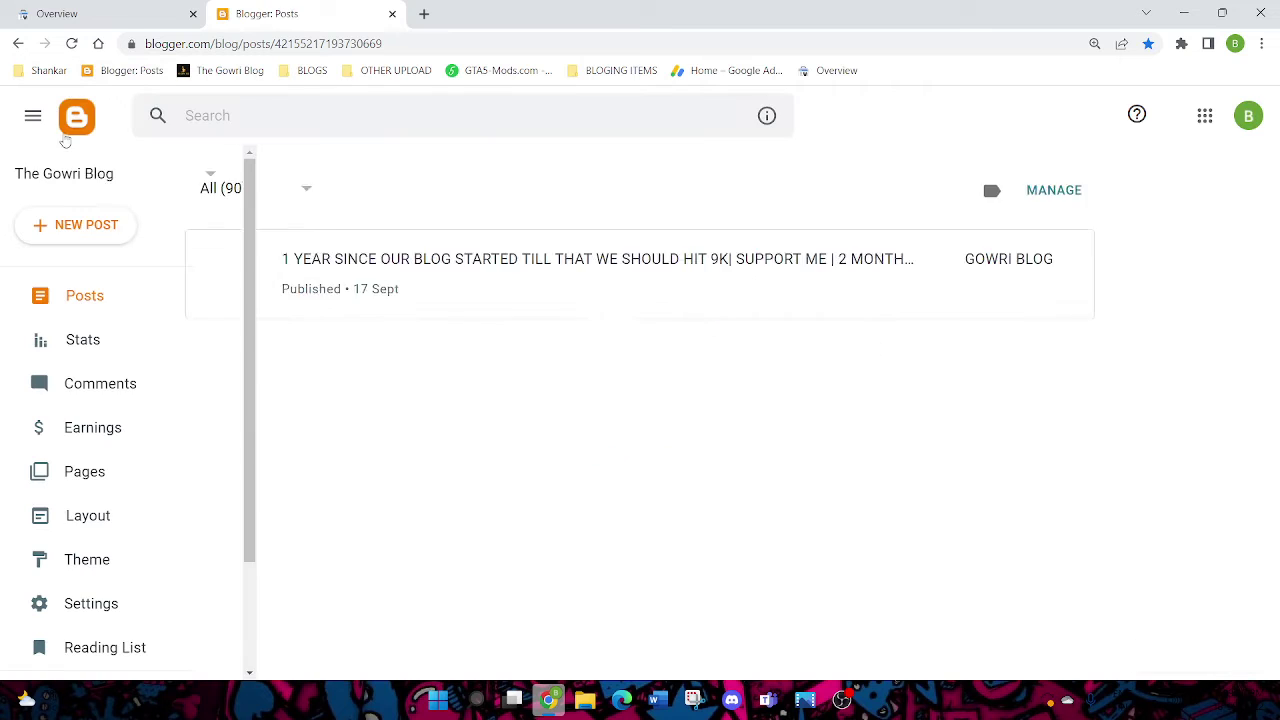
click(103, 175)
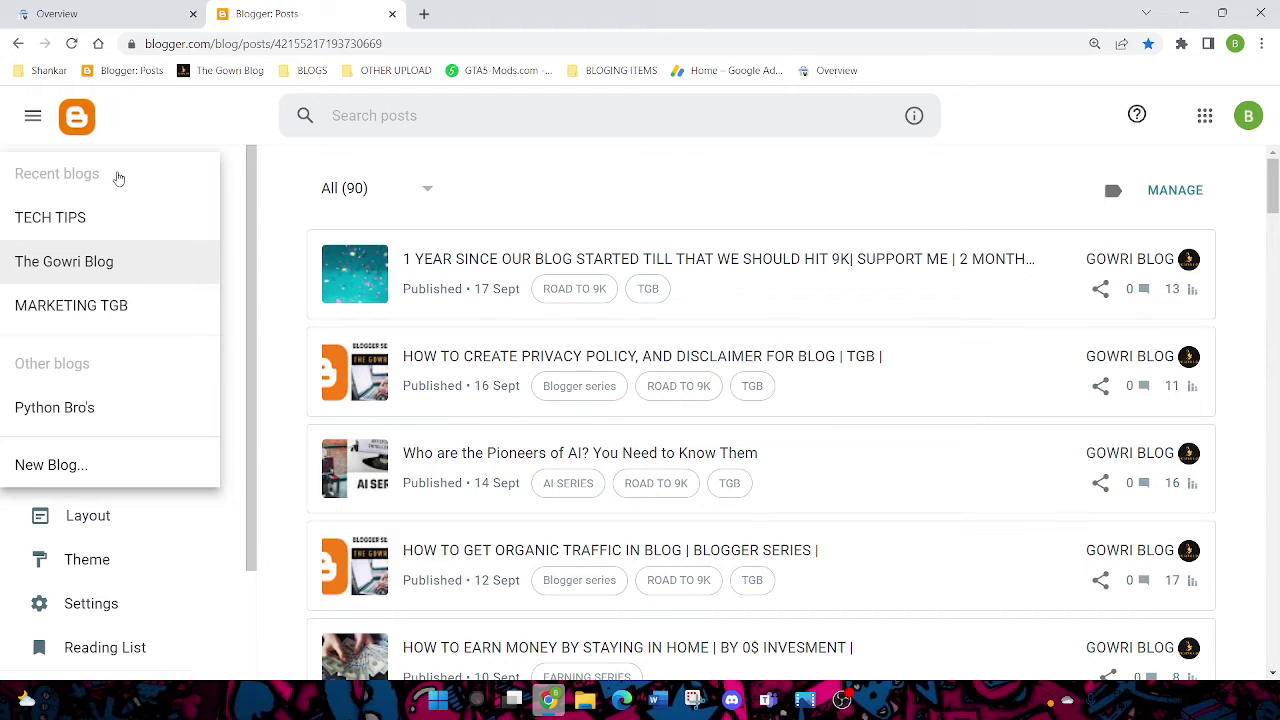
click(90, 308)
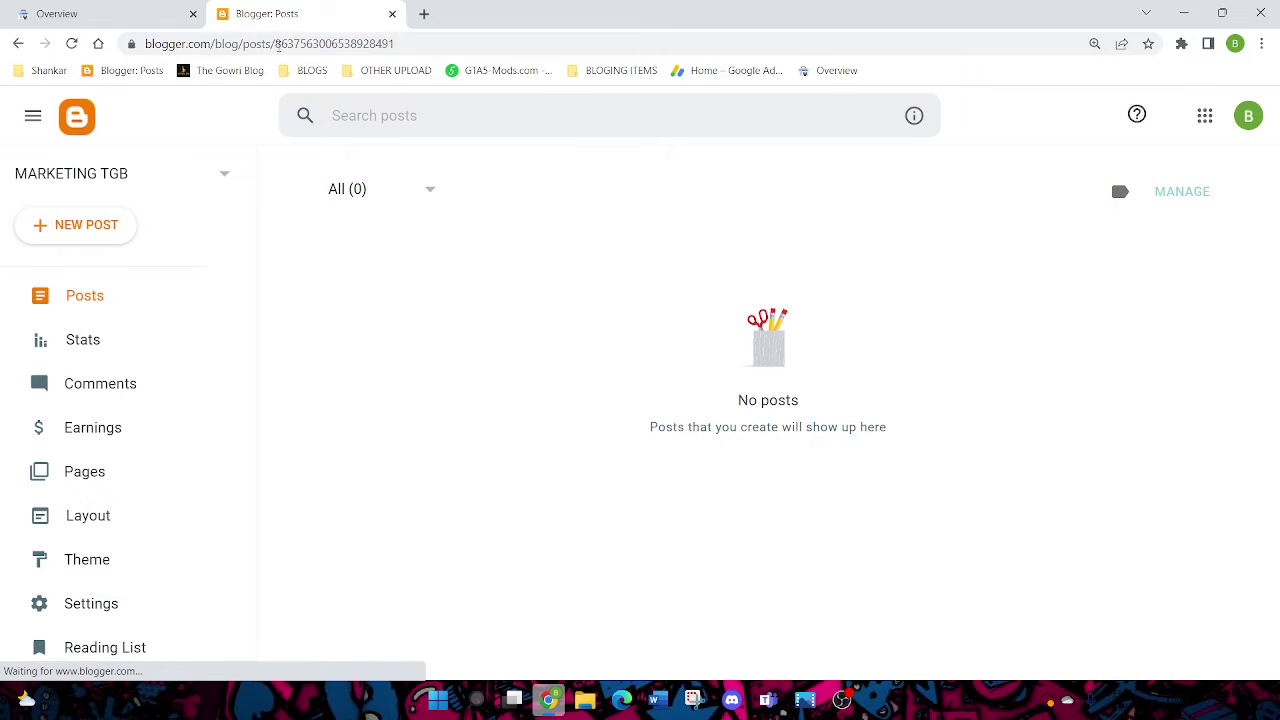
scroll(110, 520, down, 2)
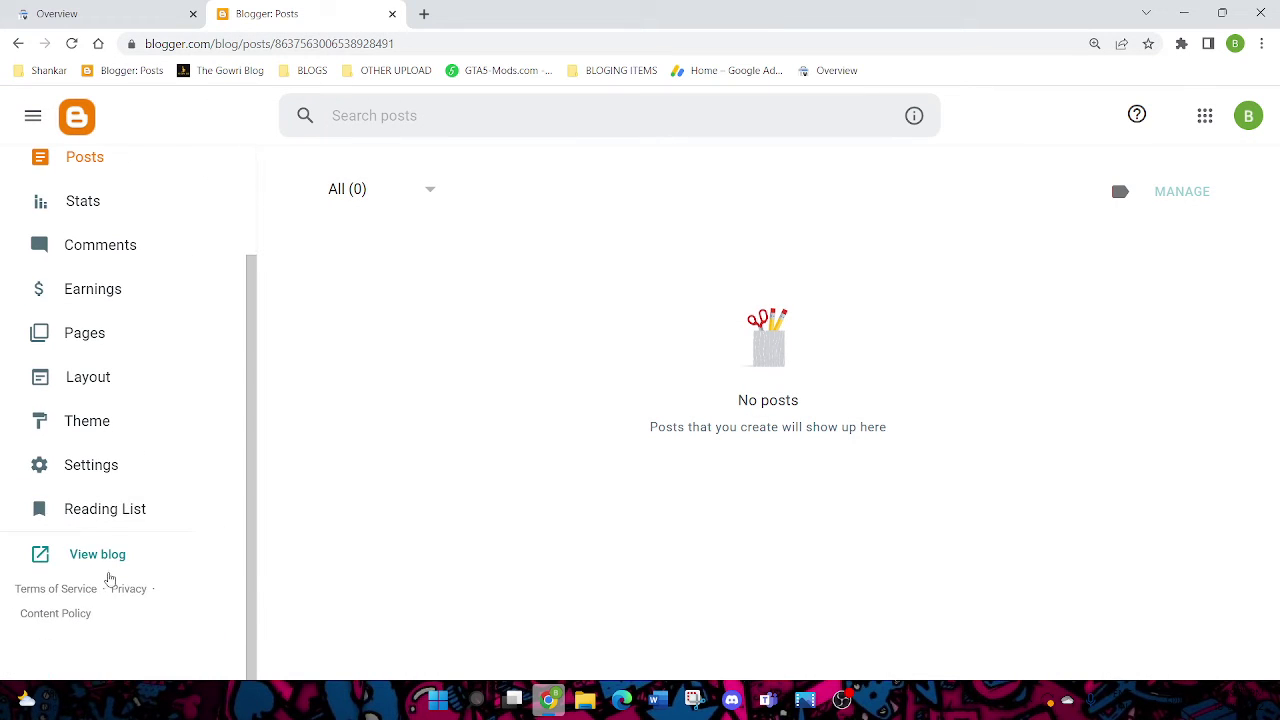
right_click(110, 567)
click(166, 517)
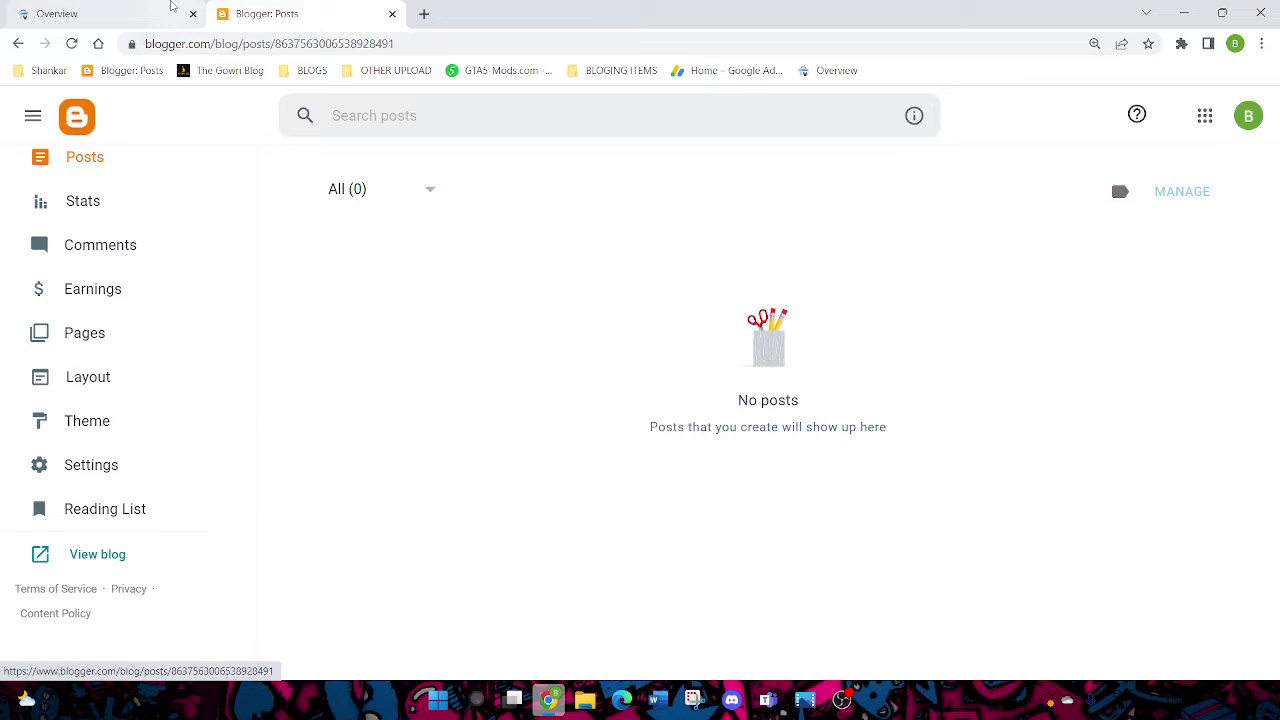
click(60, 13)
key(ctrl+v)
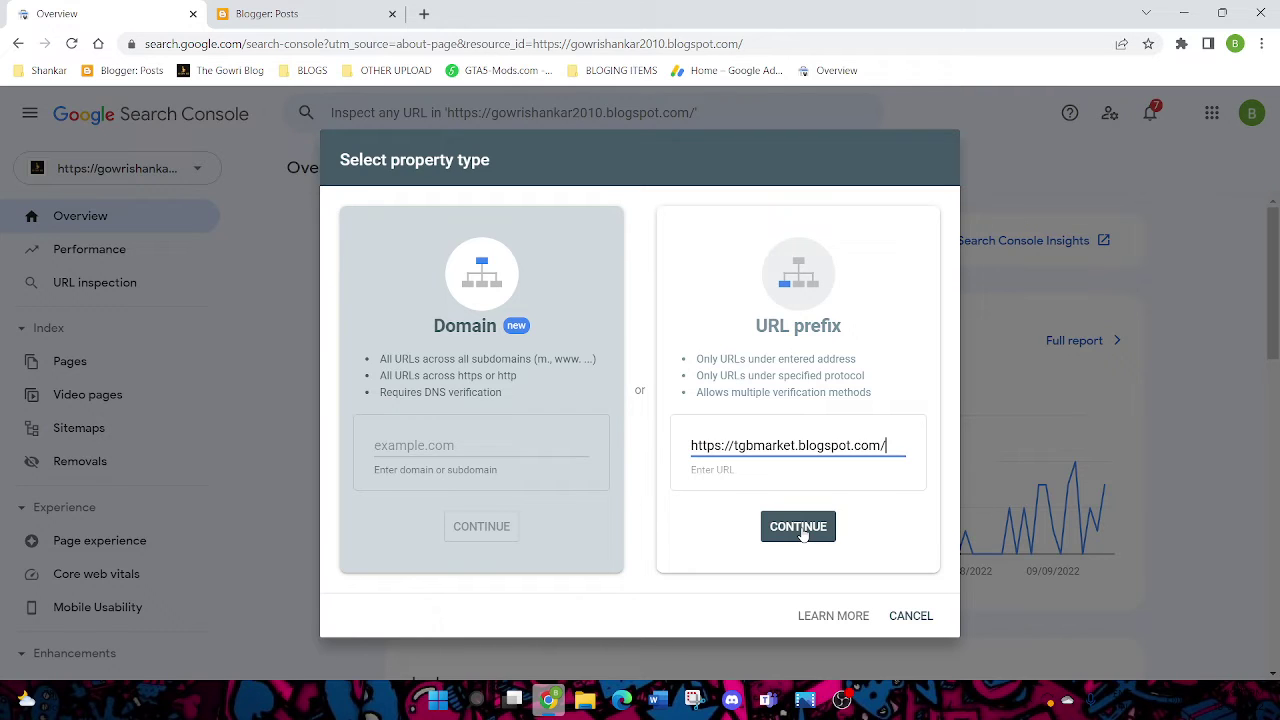
click(800, 530)
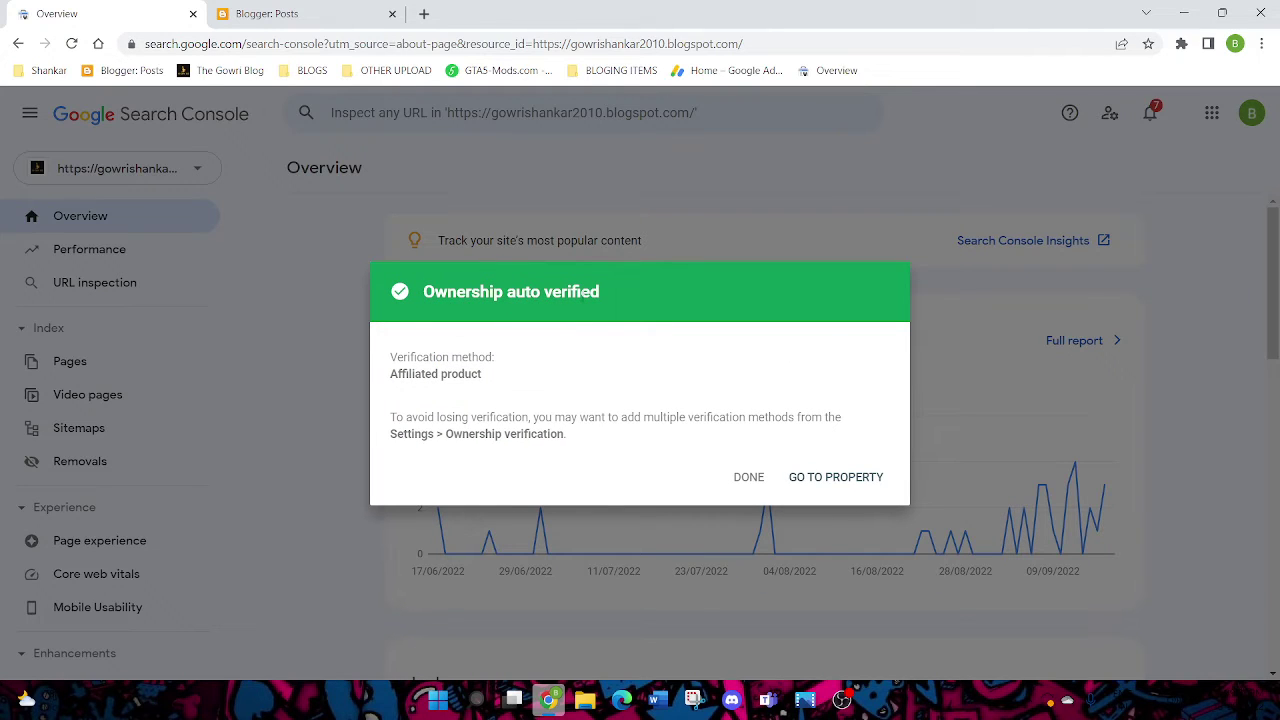
click(838, 477)
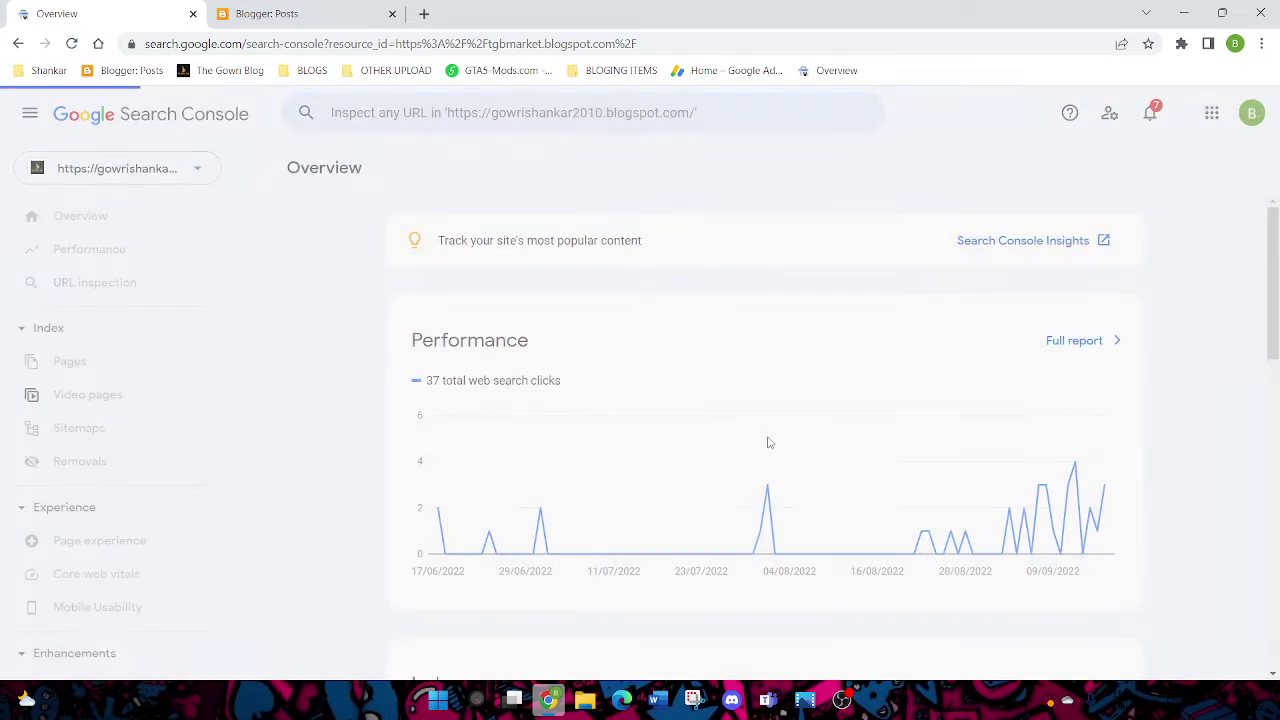
scroll(707, 407, down, 3)
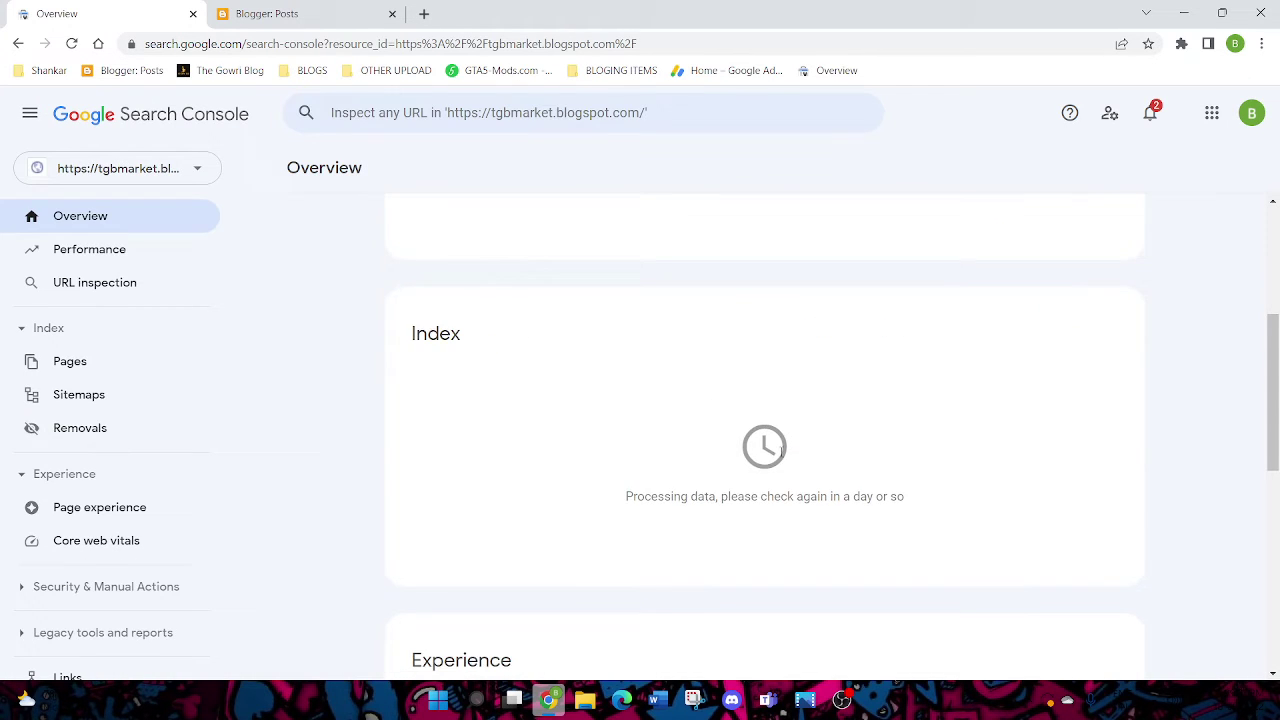
scroll(781, 452, up, 2)
drag(656, 420, 762, 424)
click(785, 441)
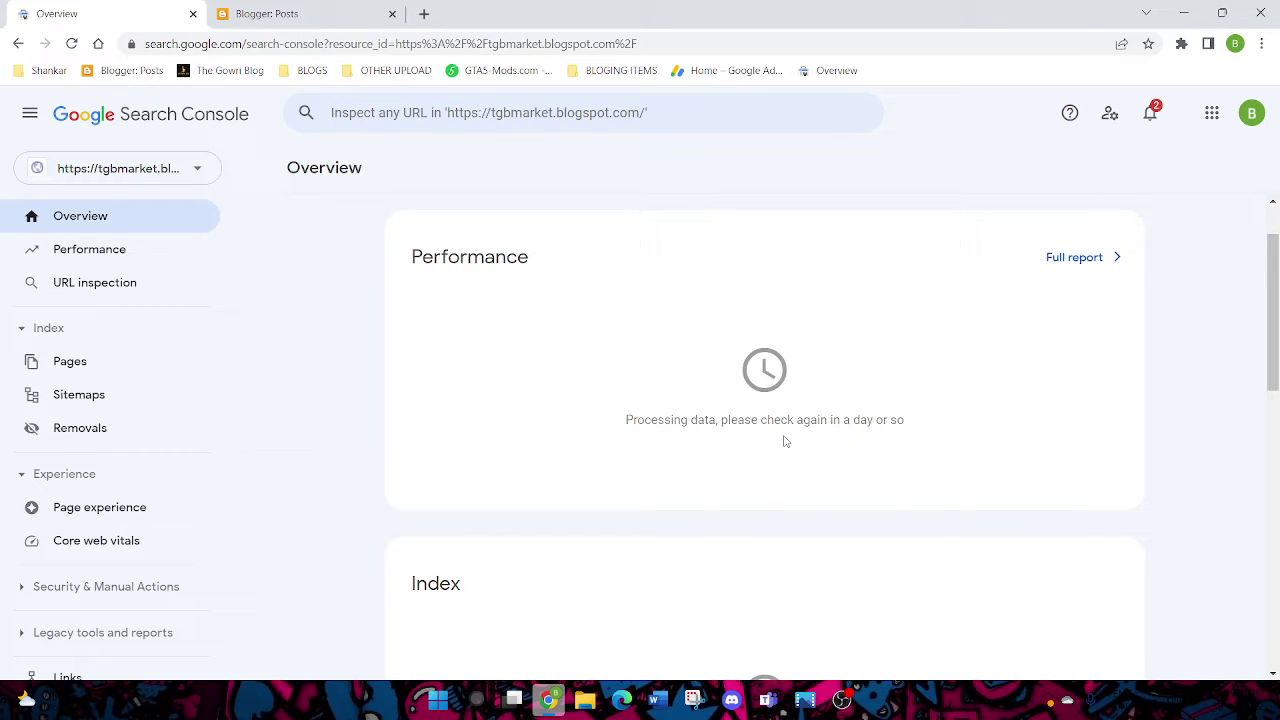
scroll(783, 418, down, 3)
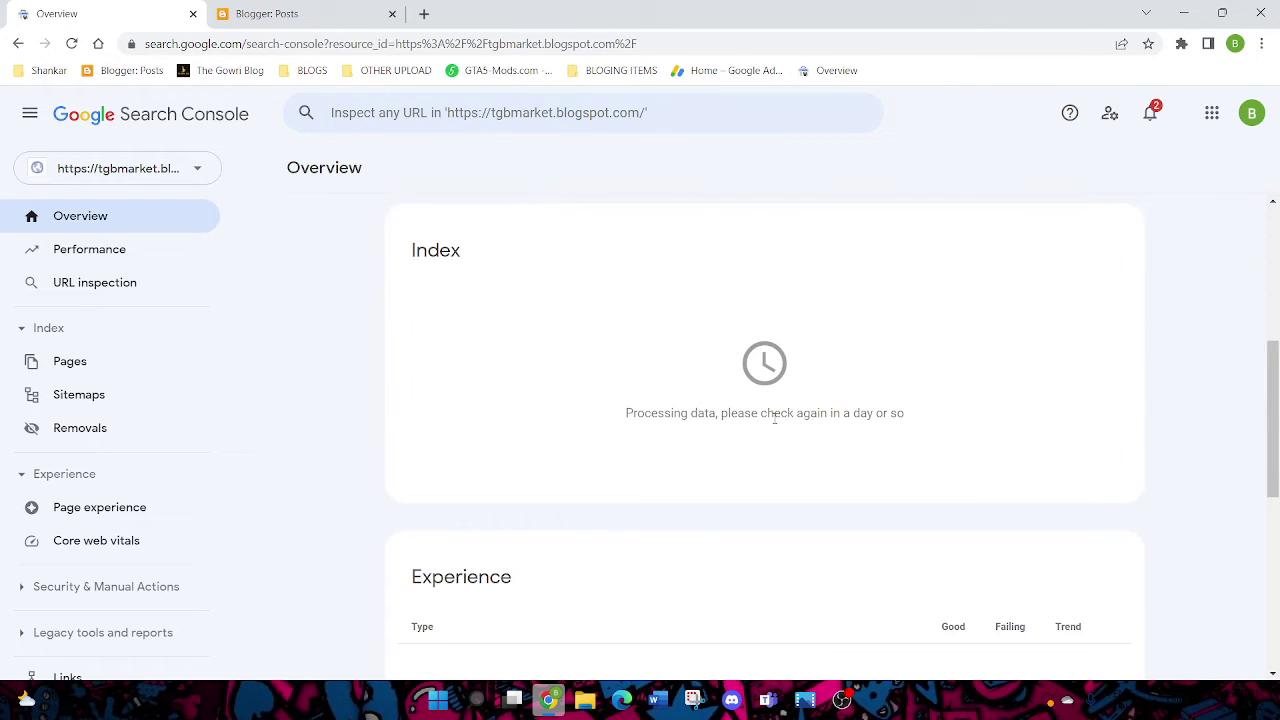
scroll(774, 418, up, 3)
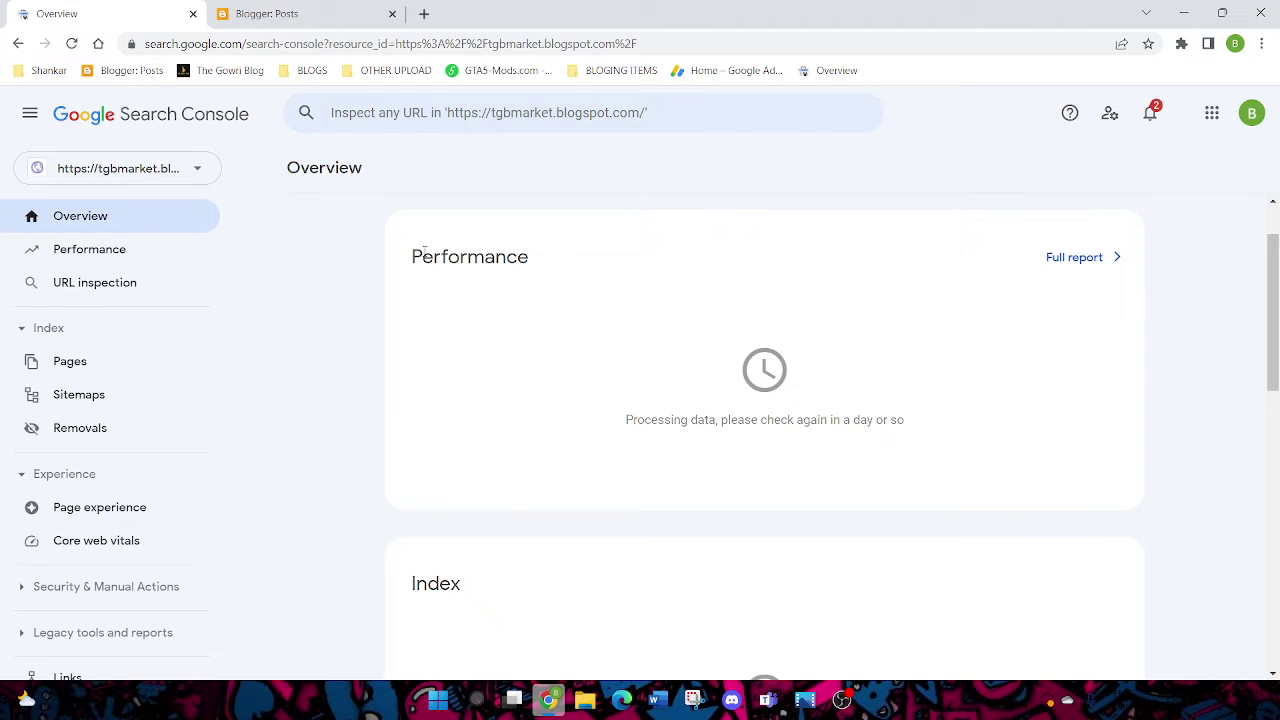
drag(424, 250, 606, 286)
click(600, 284)
key(/)
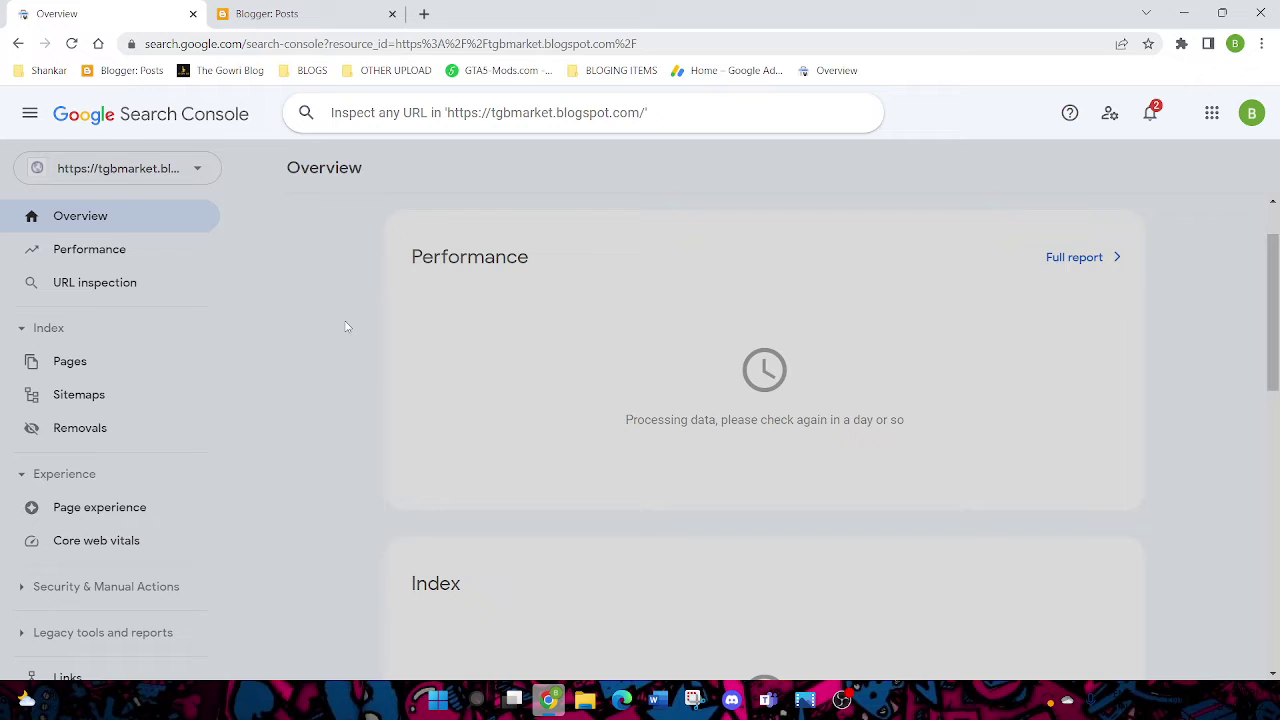
click(272, 358)
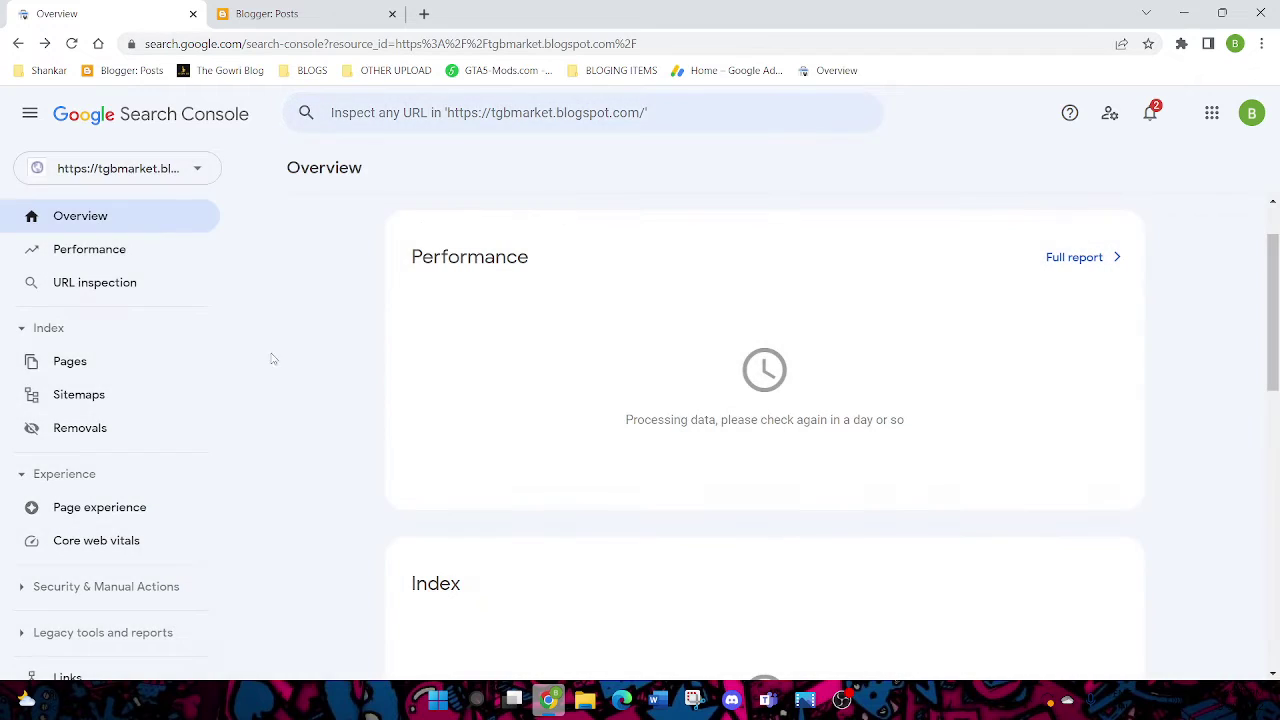
click(123, 178)
click(128, 218)
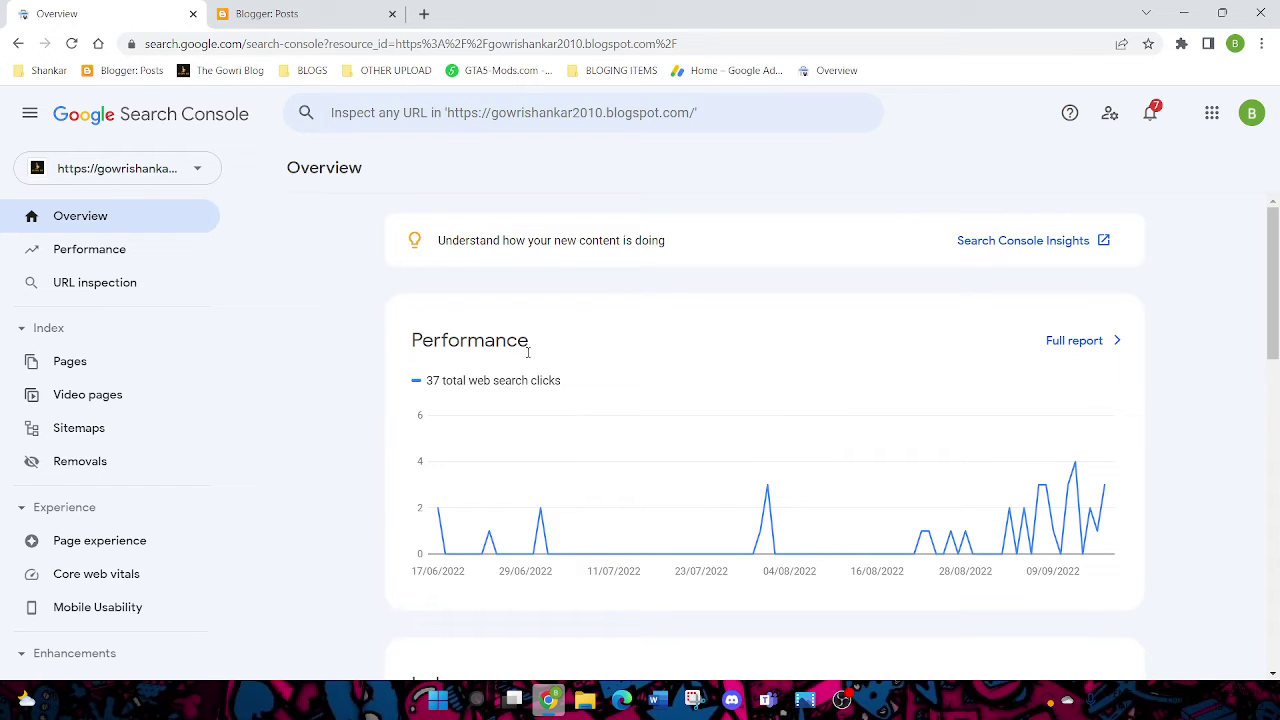
scroll(640, 400, down, 3)
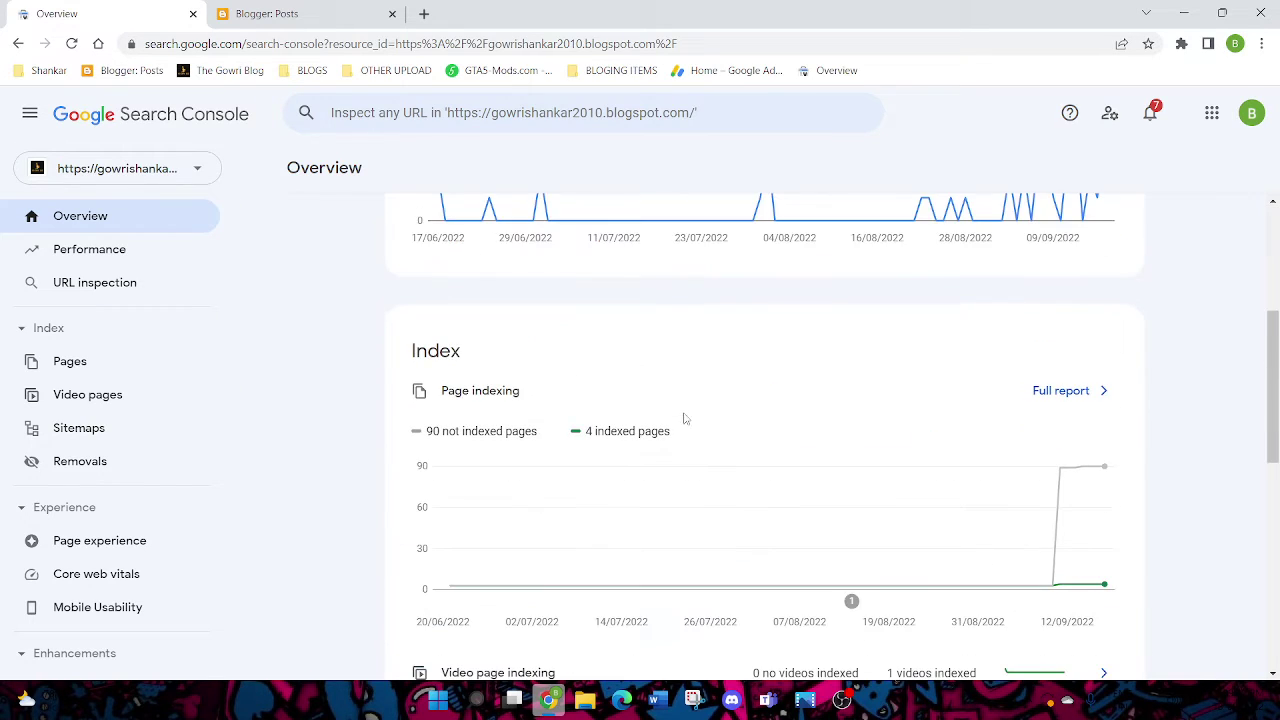
scroll(640, 390, down, 6)
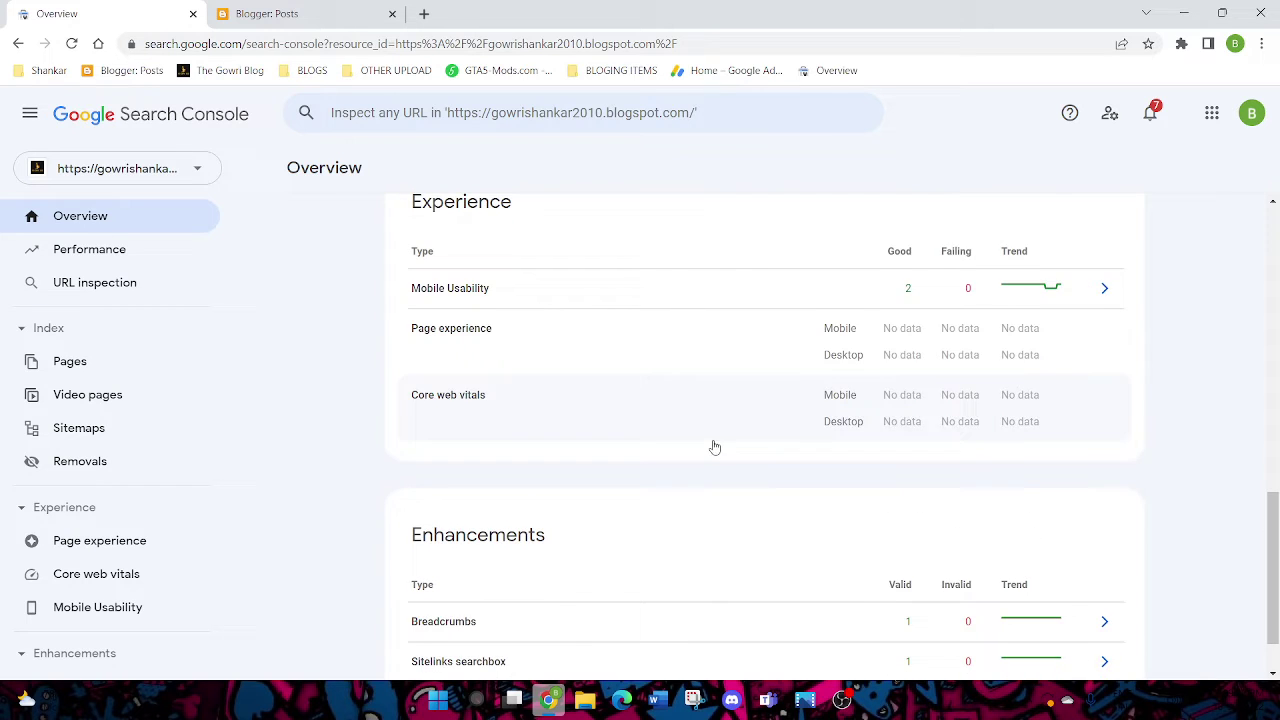
scroll(712, 446, up, 3)
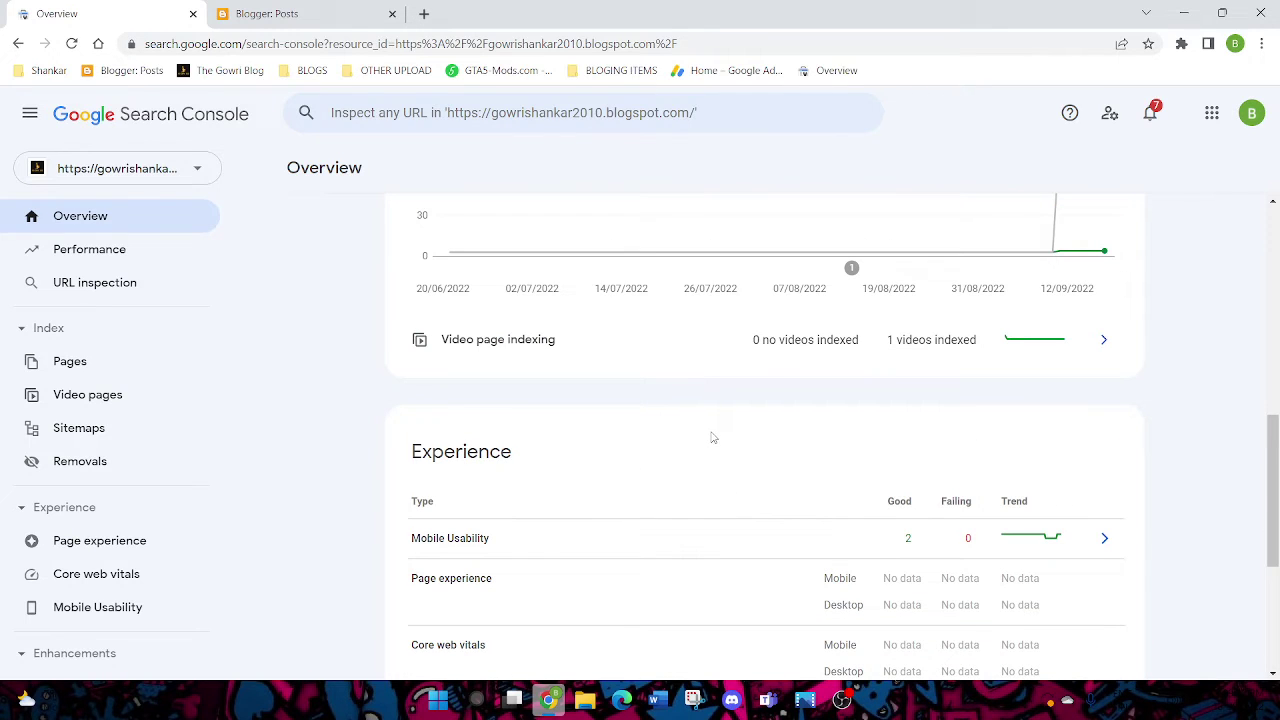
scroll(712, 428, up, 5)
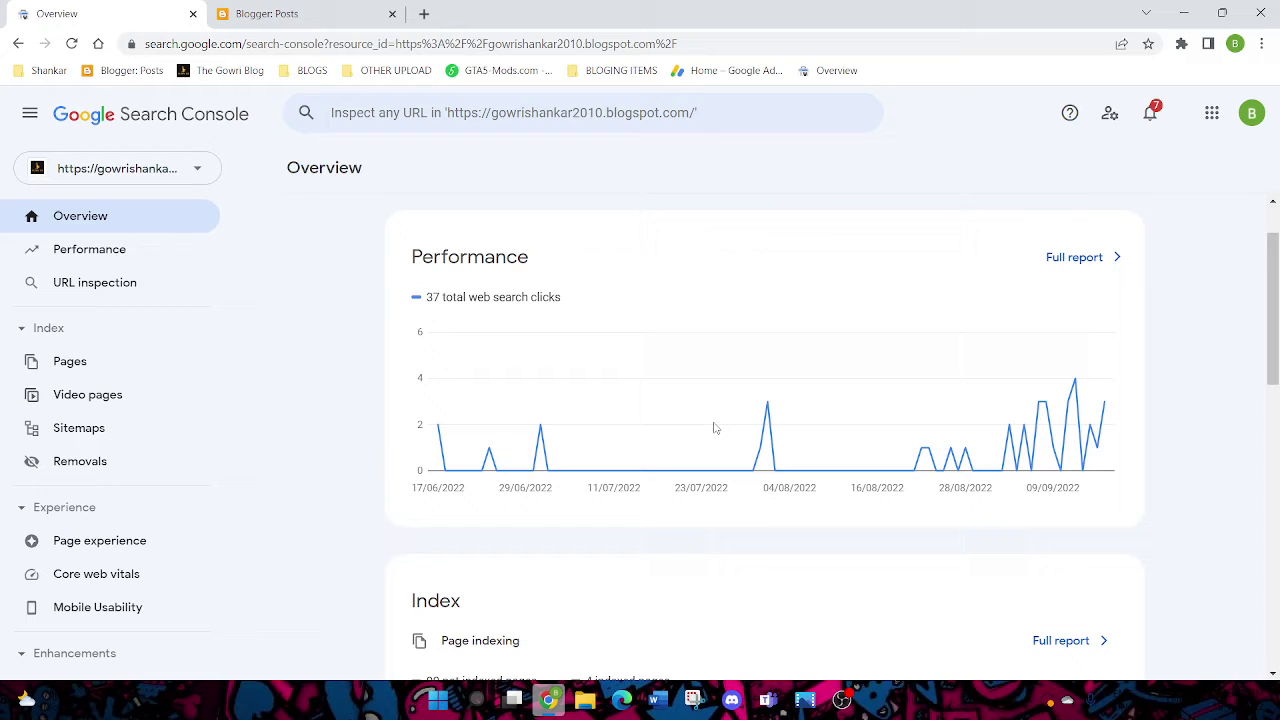
mouse_move(715, 422)
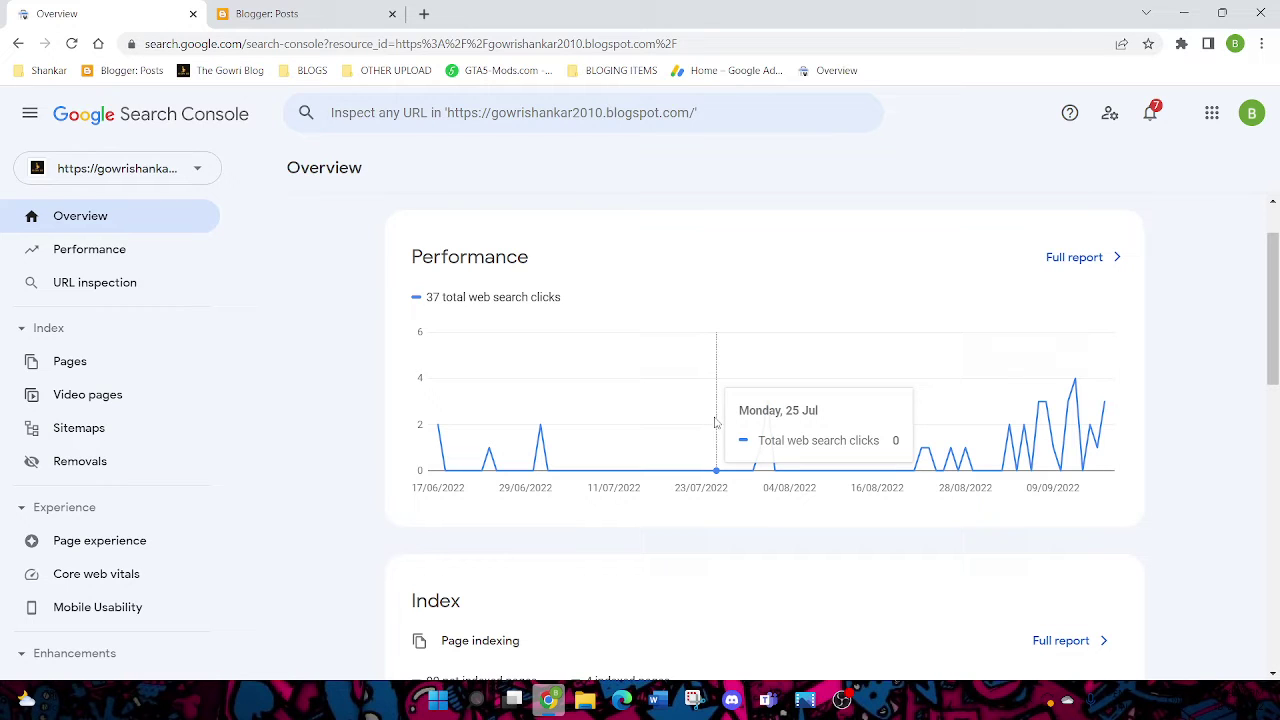
Step: Submit sitemap.xml on the Sitemaps page and dismiss the success confirmation
click(120, 433)
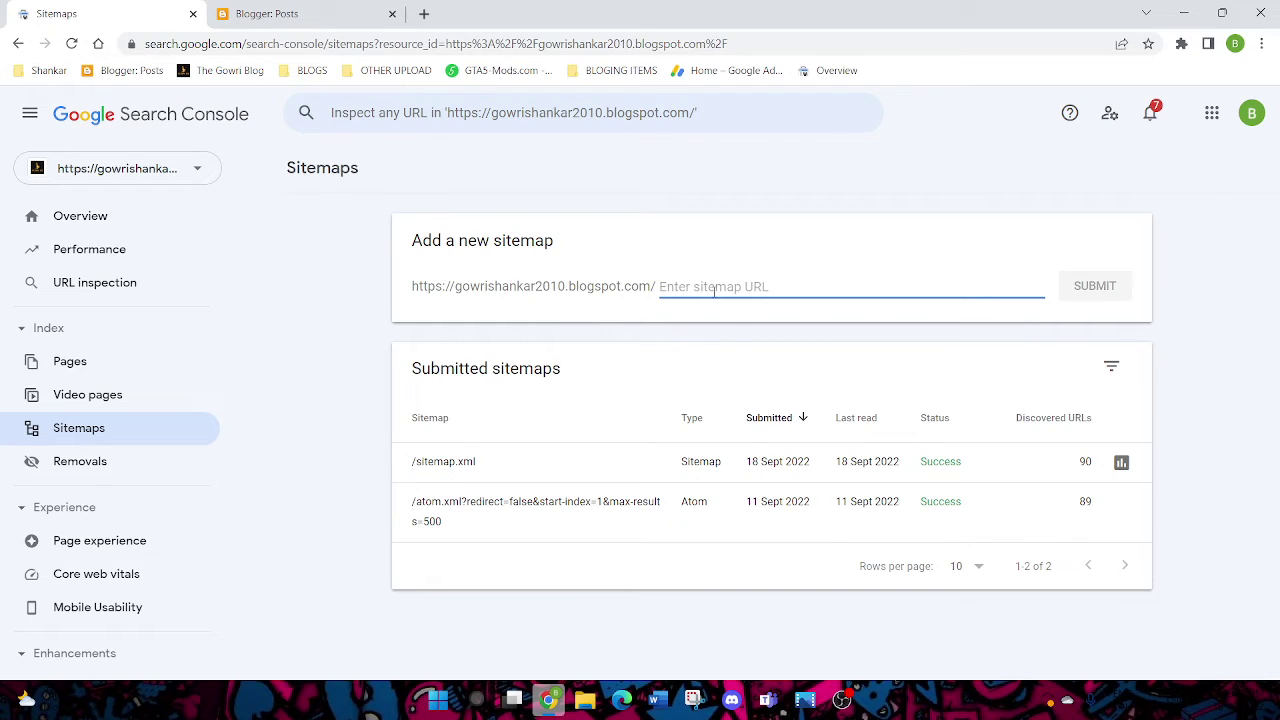
text(sitemap.xml)
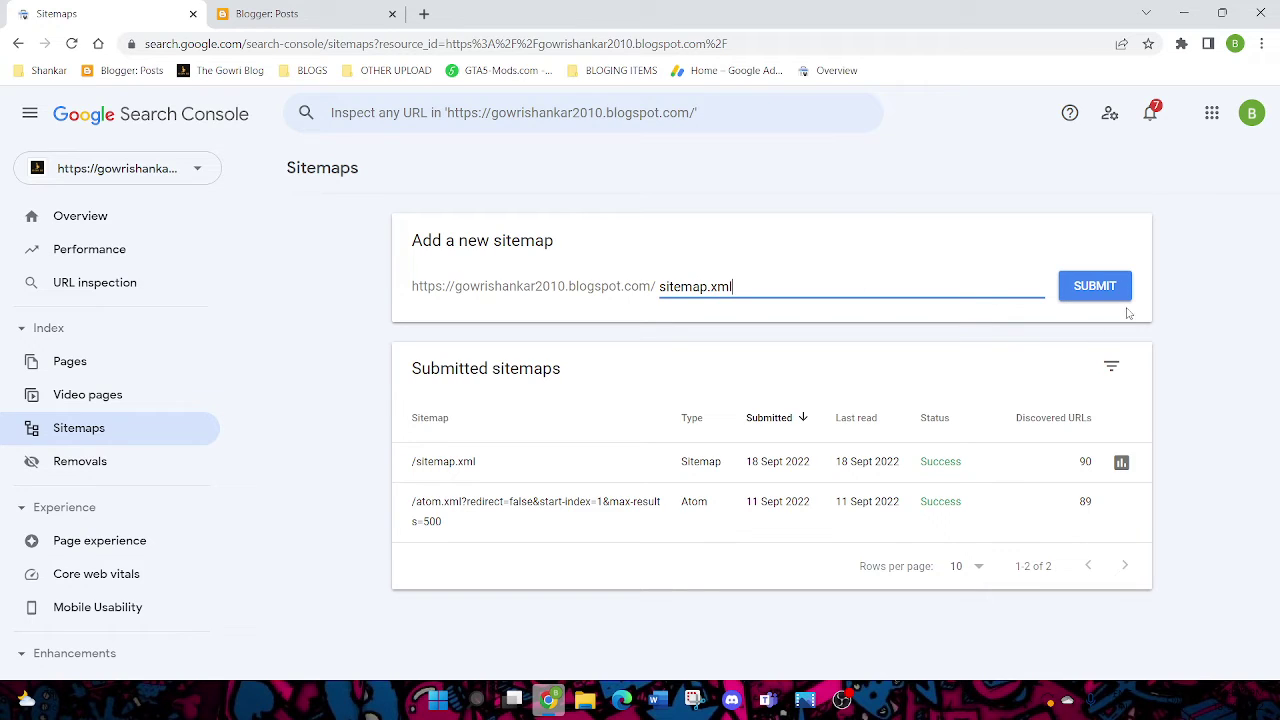
click(1095, 287)
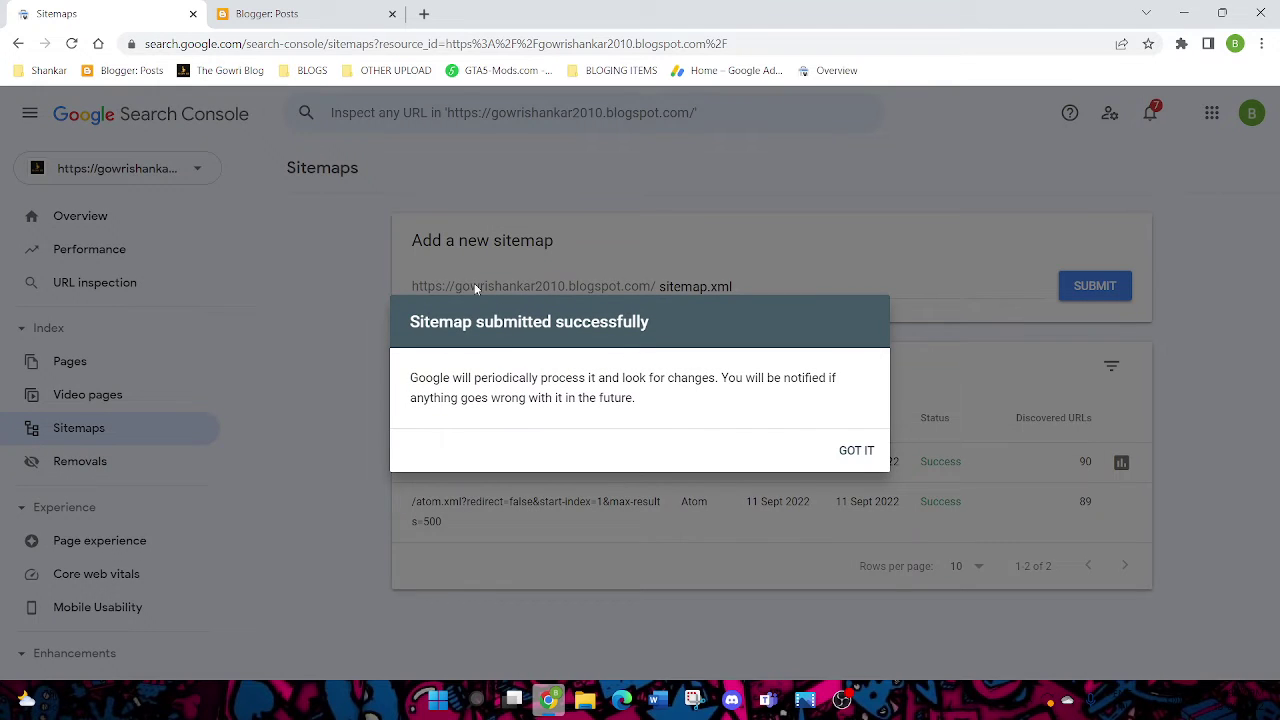
drag(424, 322, 650, 327)
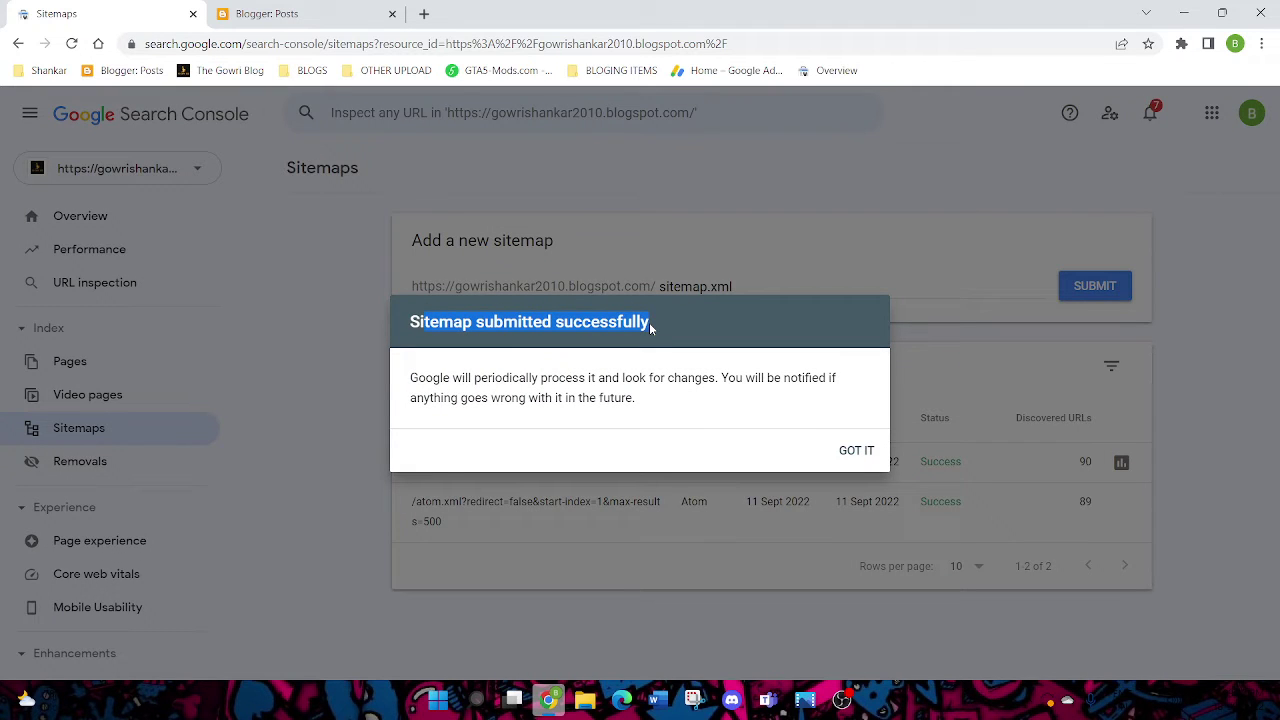
click(858, 450)
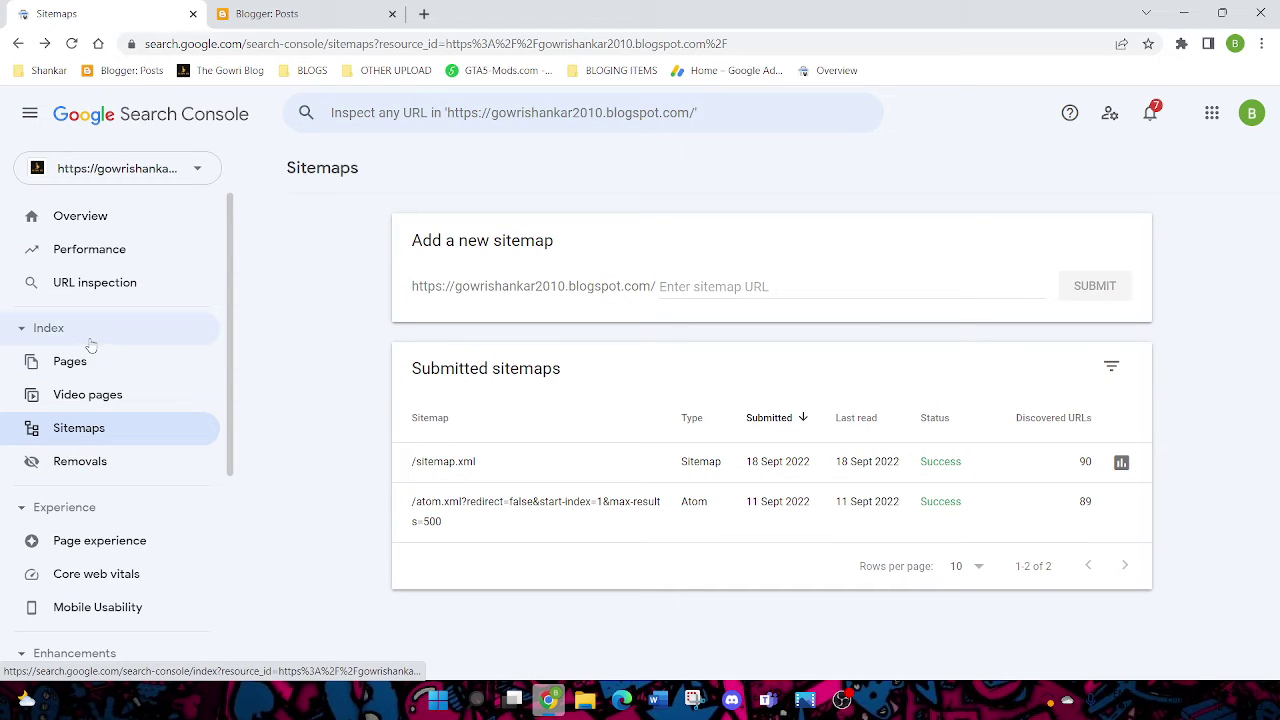
Step: Inspect the how-to-fix-site-cannot-be-reached-issue post URL, request indexing, then run a live test
click(97, 284)
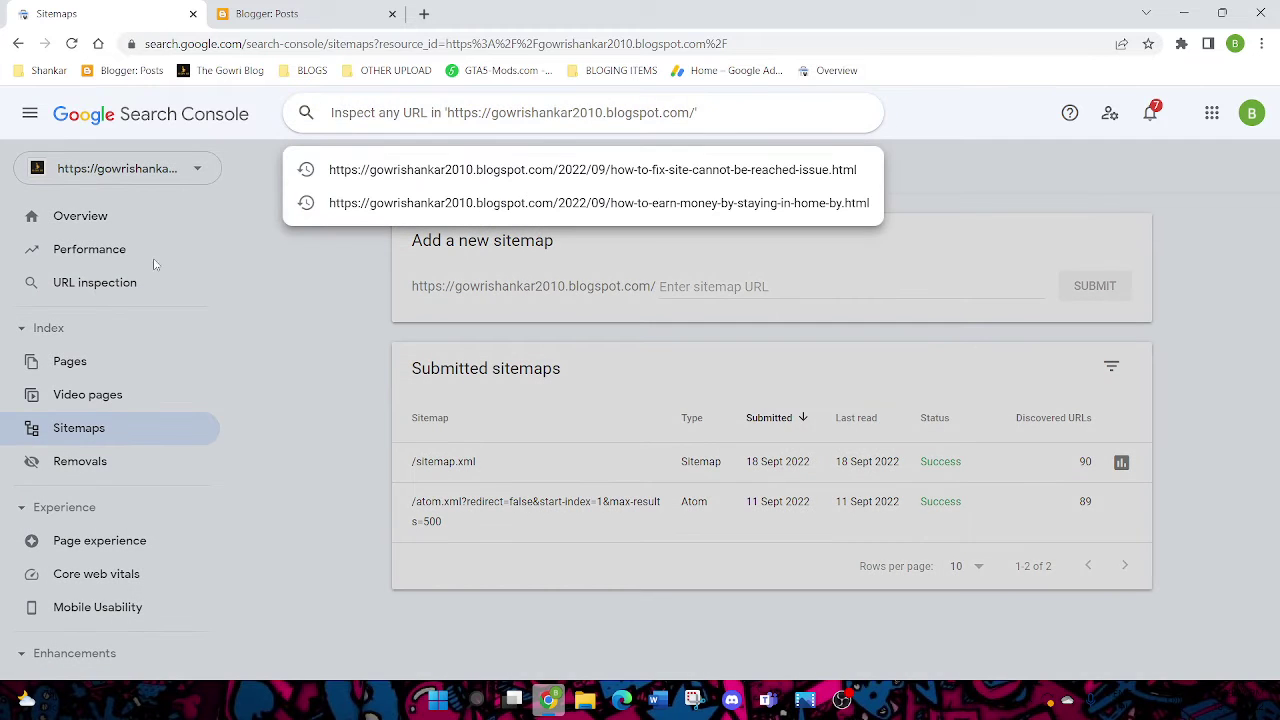
click(485, 180)
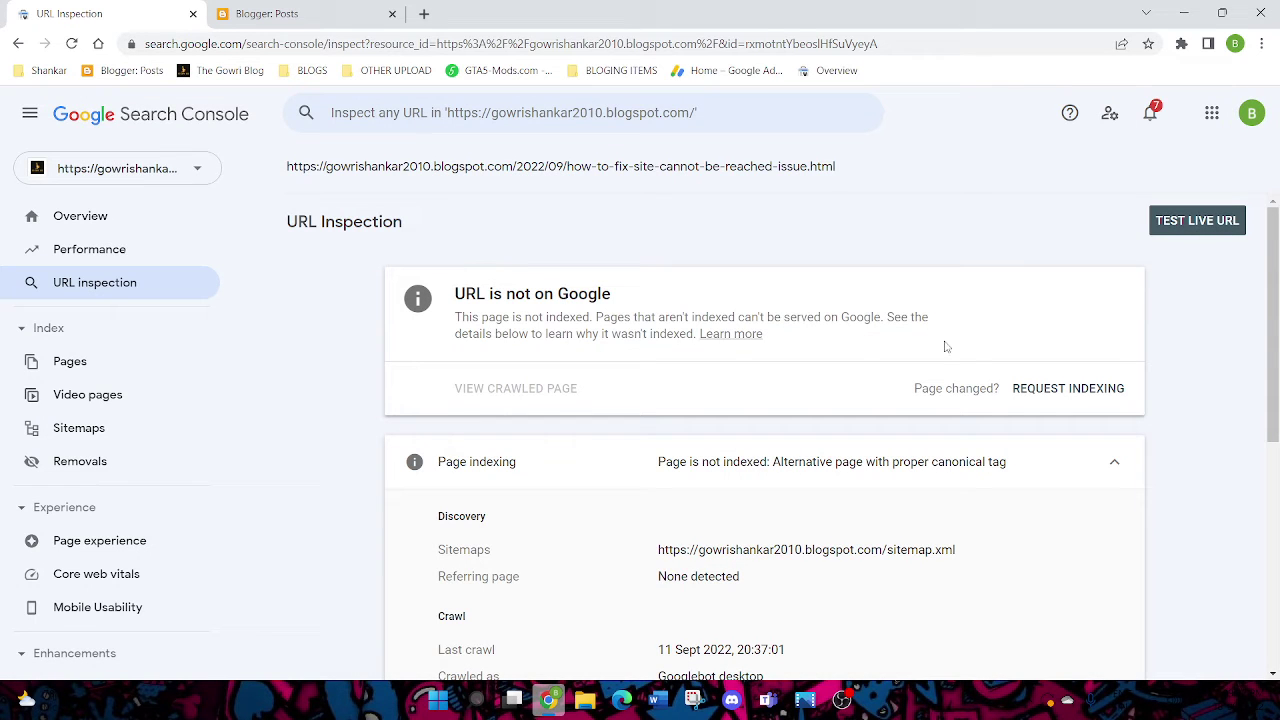
click(1087, 388)
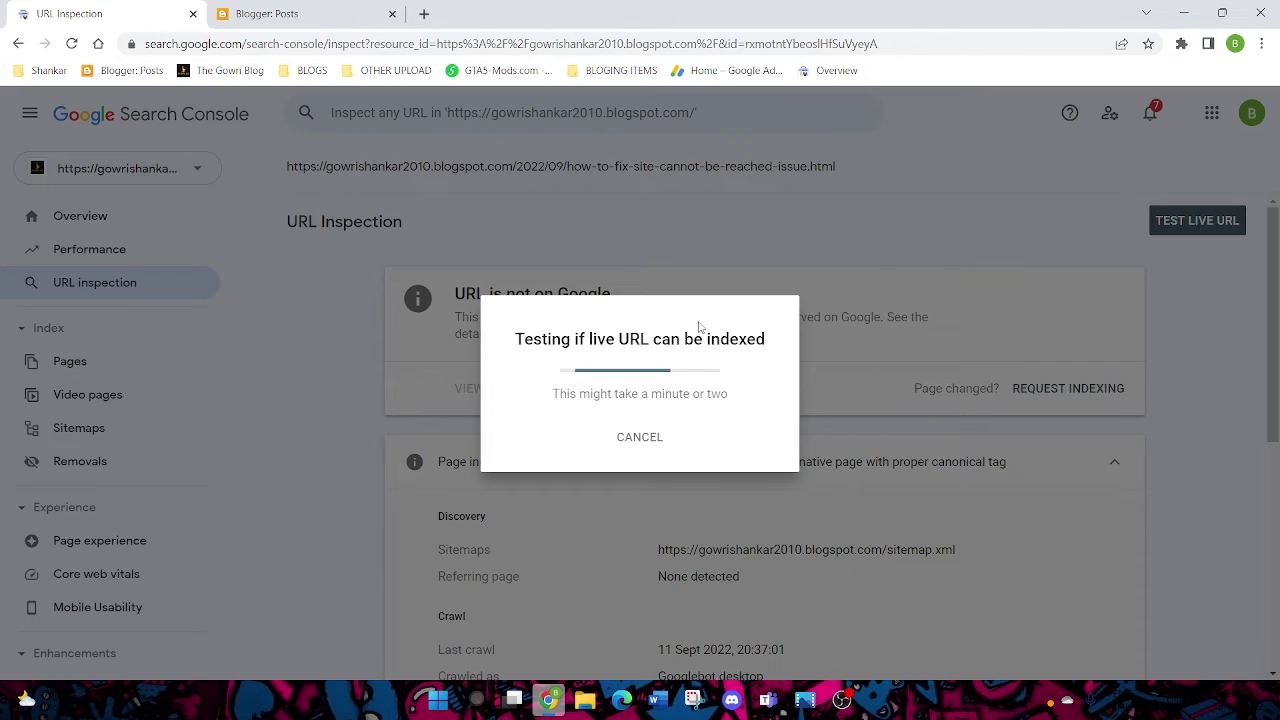
drag(692, 396, 780, 408)
click(780, 405)
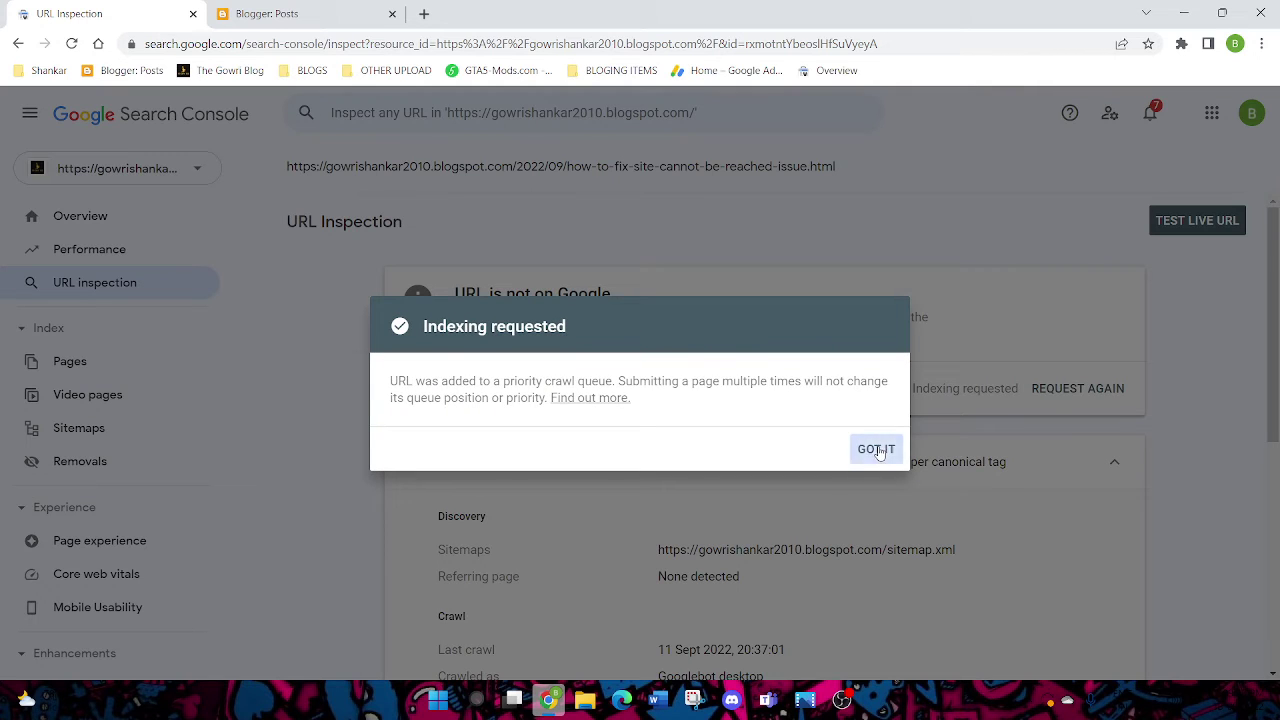
click(876, 450)
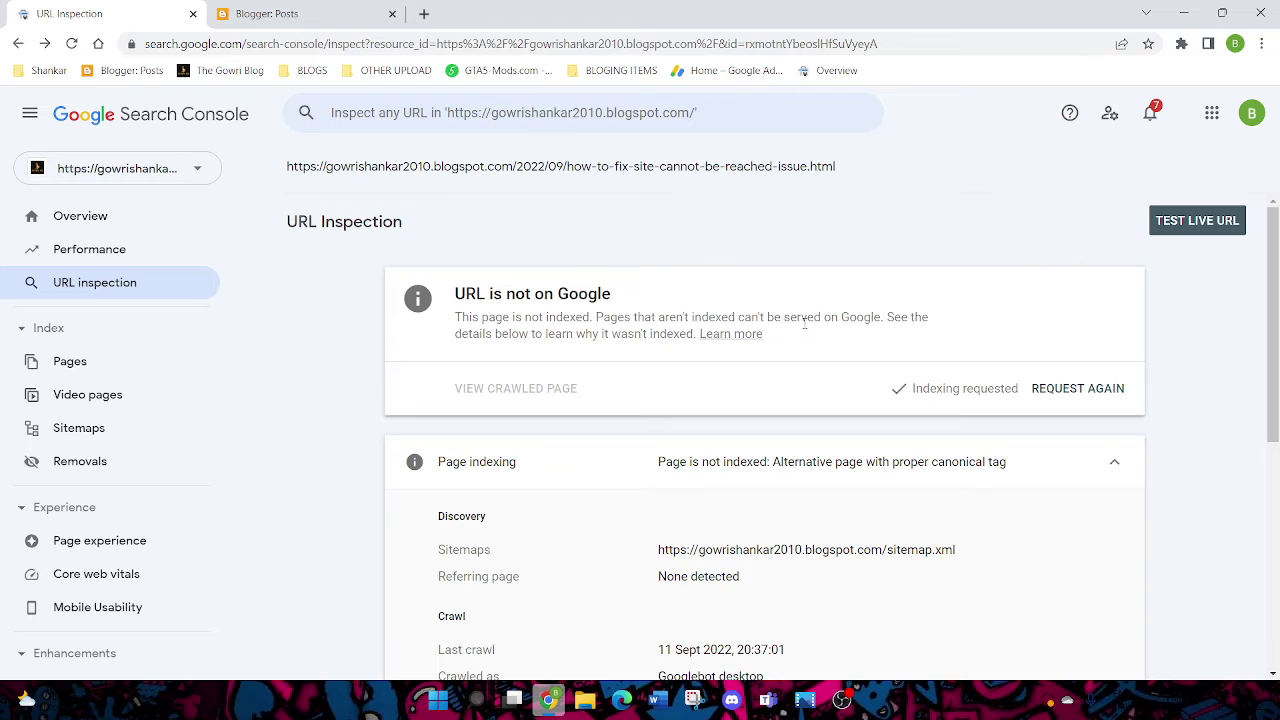
click(1197, 224)
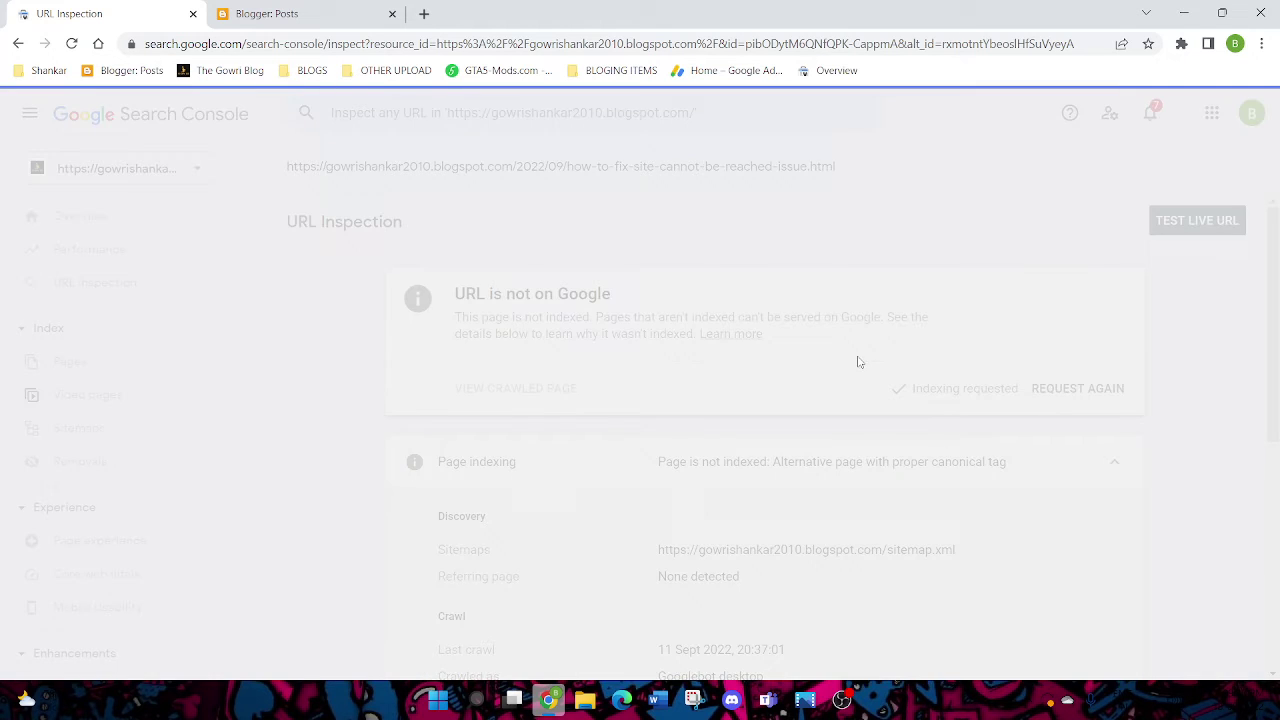
Step: Review the live-tested page's HTML source and screenshot
scroll(600, 452, down, 1)
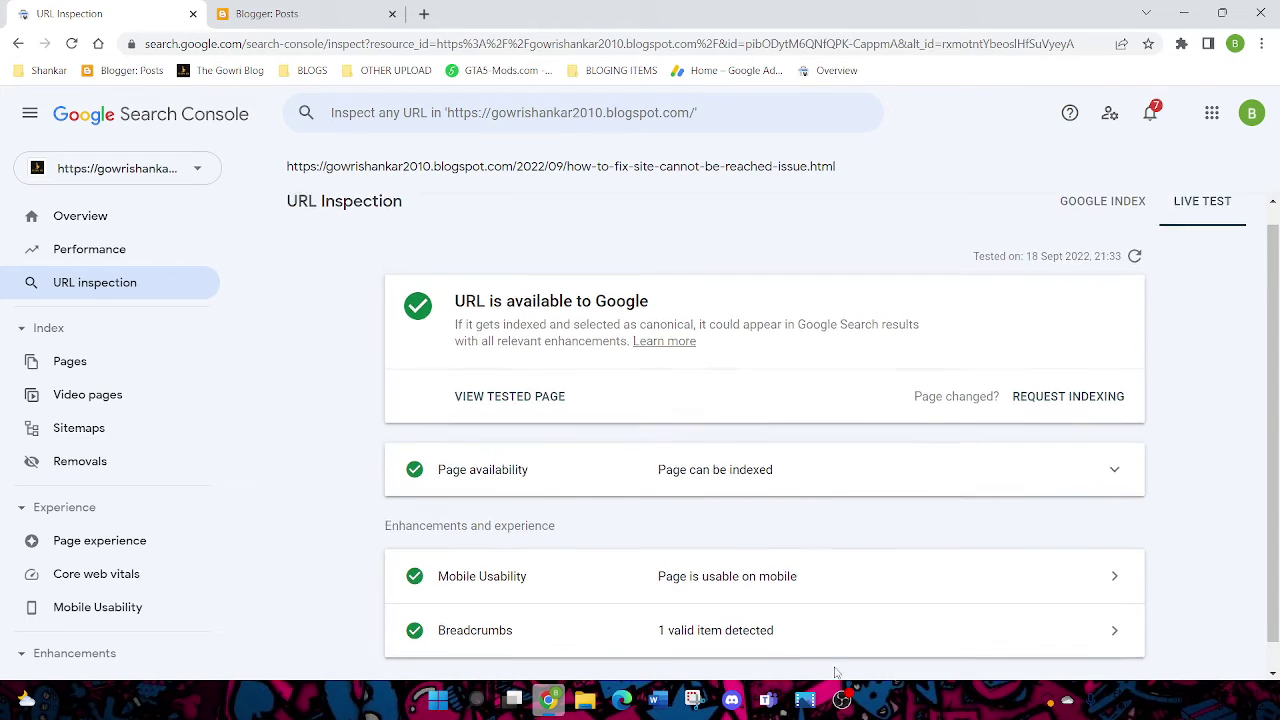
scroll(364, 465, up, 1)
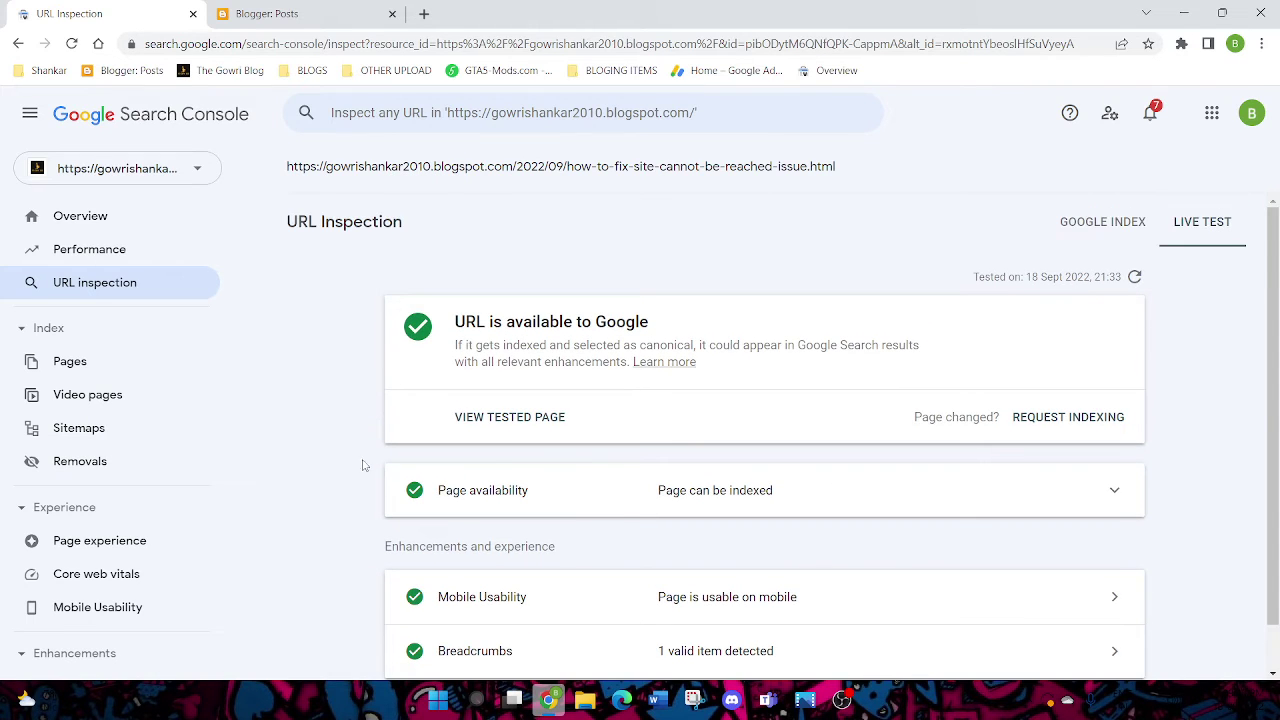
click(557, 416)
scroll(1071, 402, down, 1)
scroll(1071, 402, up, 3)
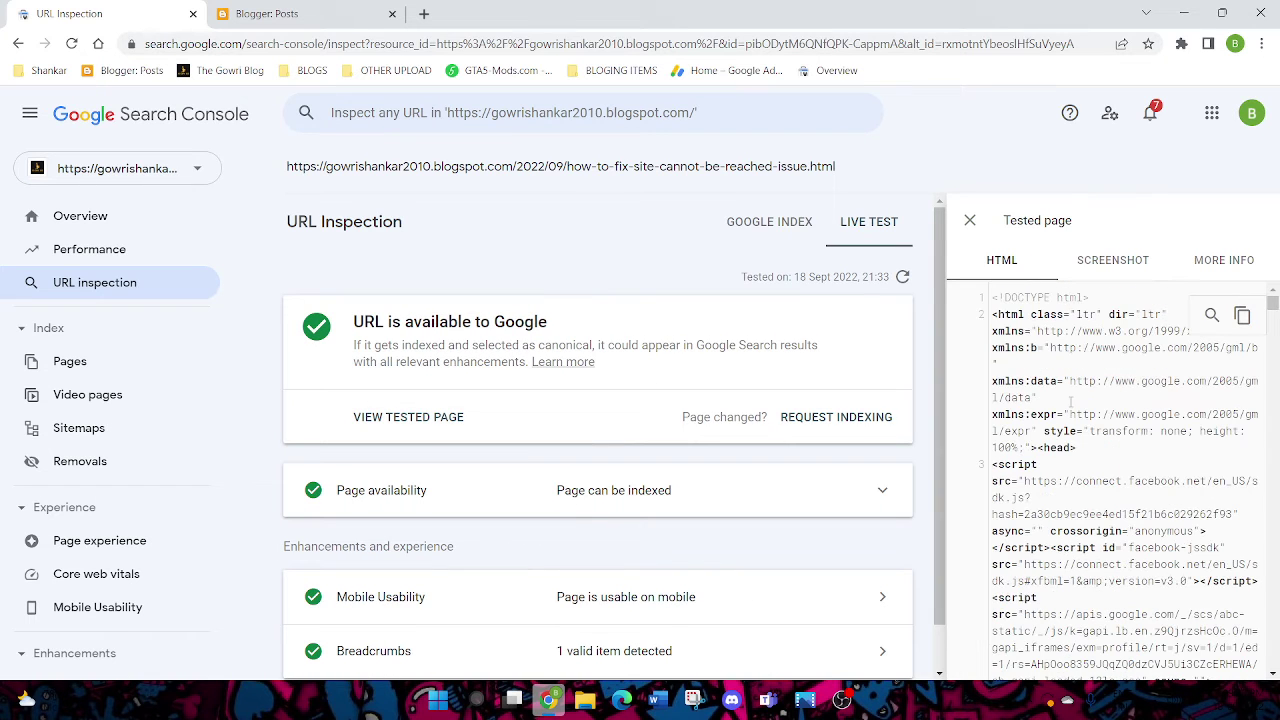
click(1110, 261)
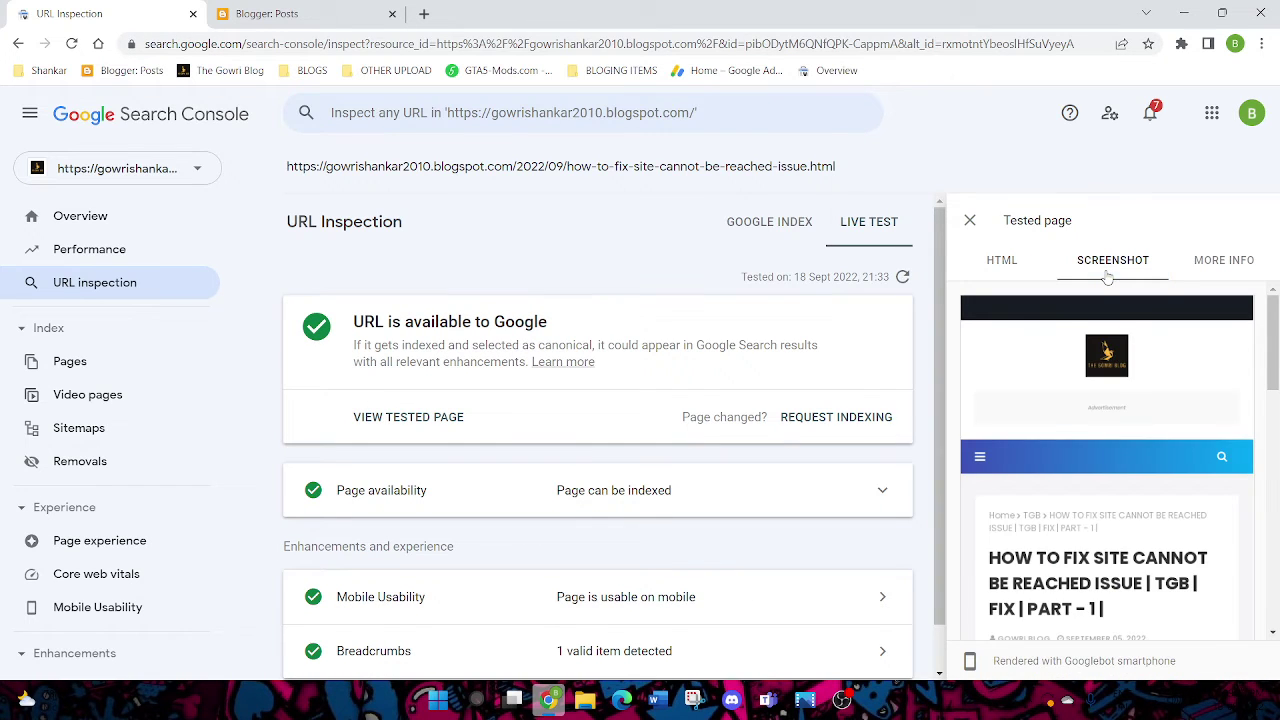
scroll(1113, 331, down, 5)
scroll(1113, 331, down, 6)
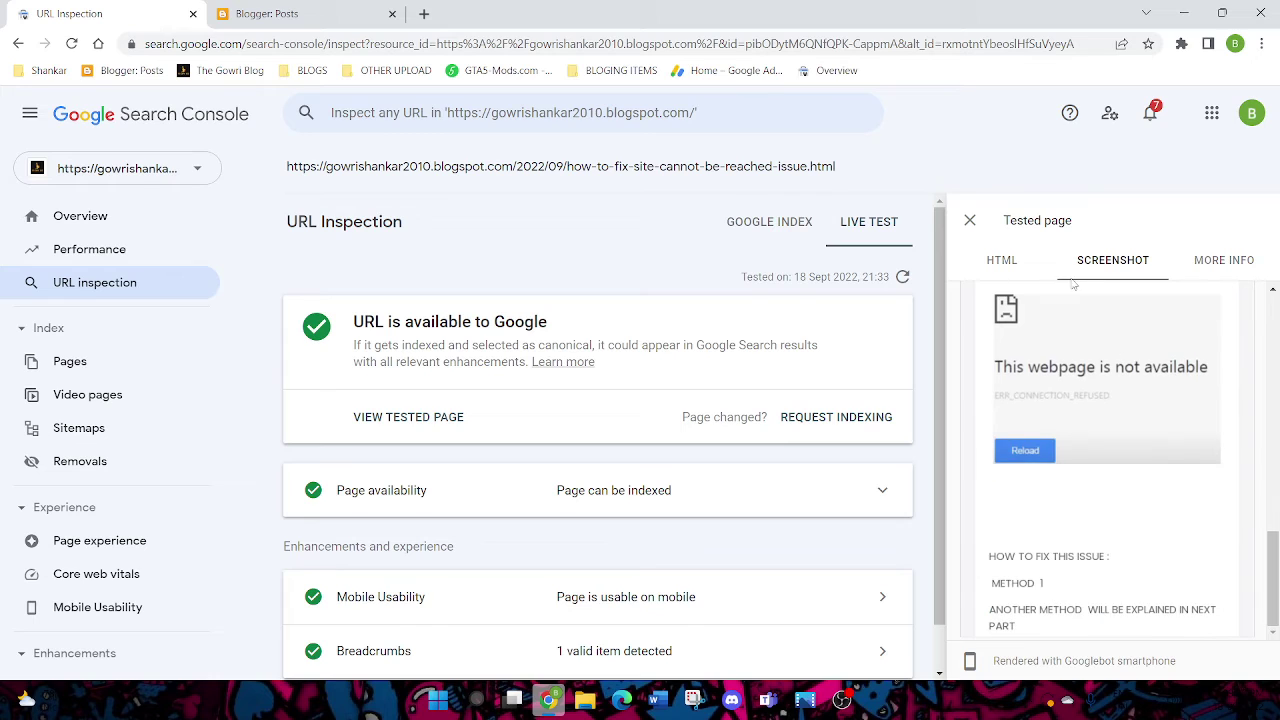
click(991, 262)
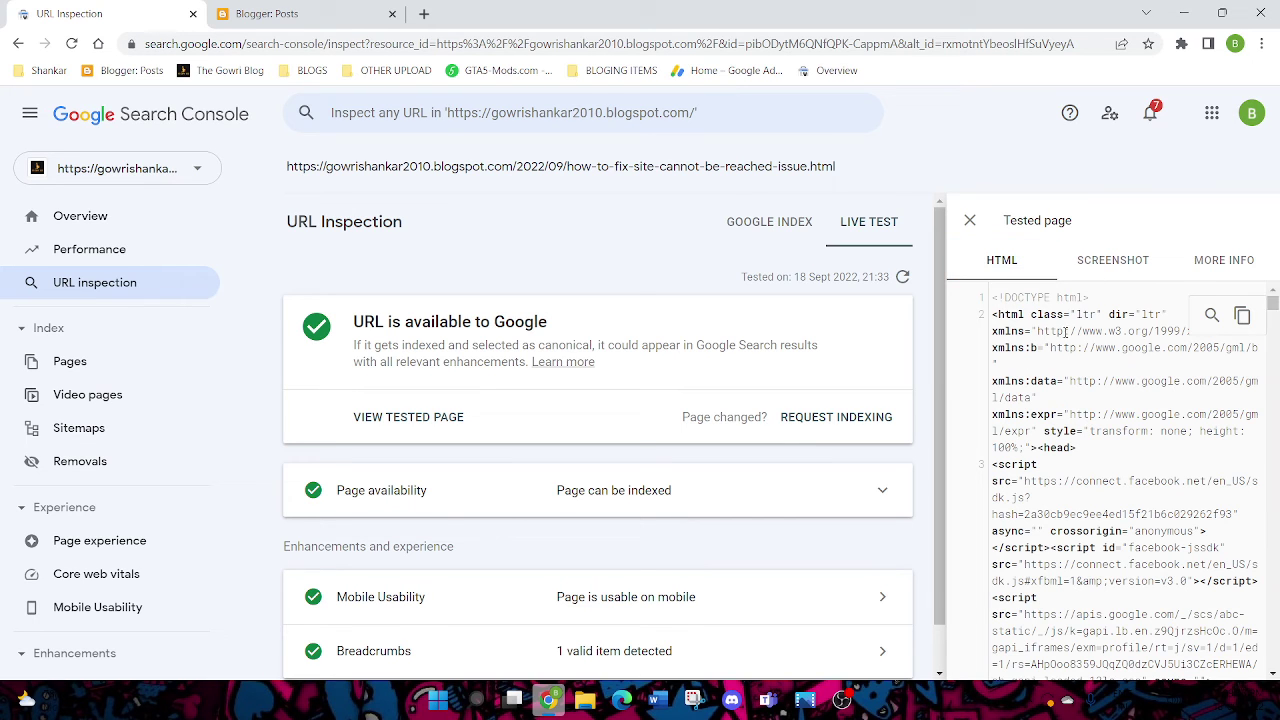
Step: Check the tested page's More Info details, close the panel, and go back to Overview
click(1229, 258)
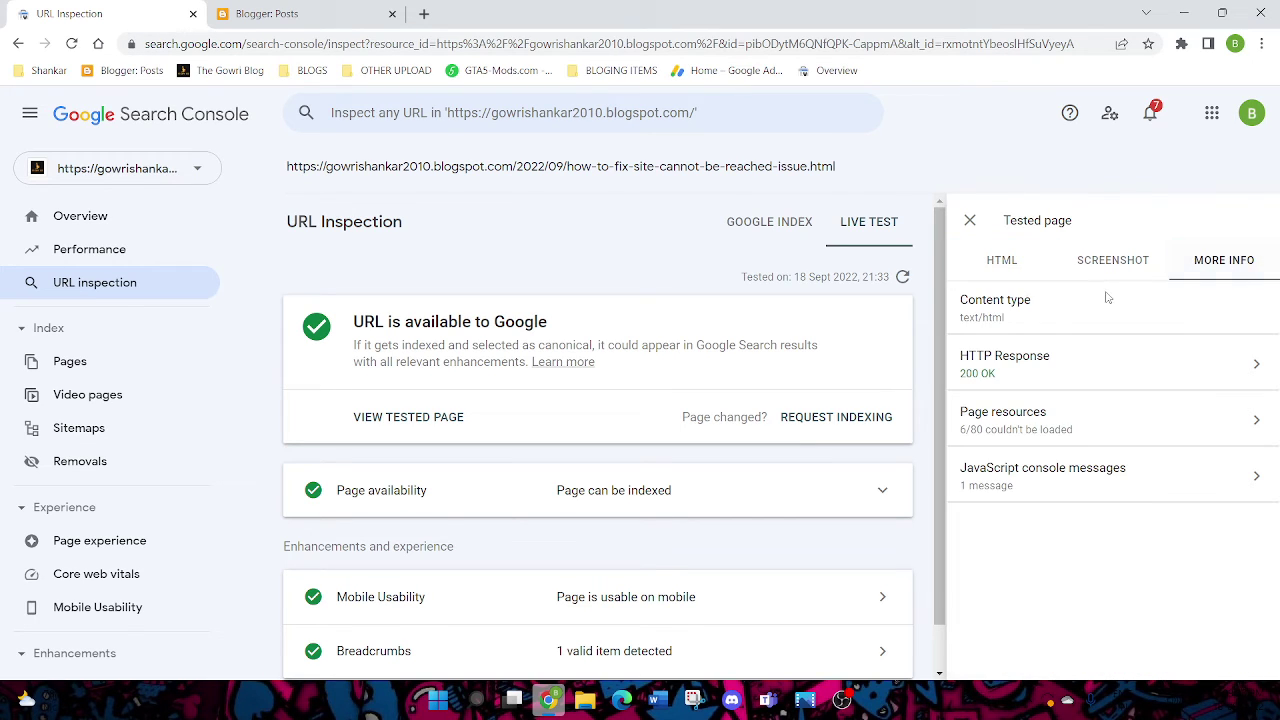
click(970, 220)
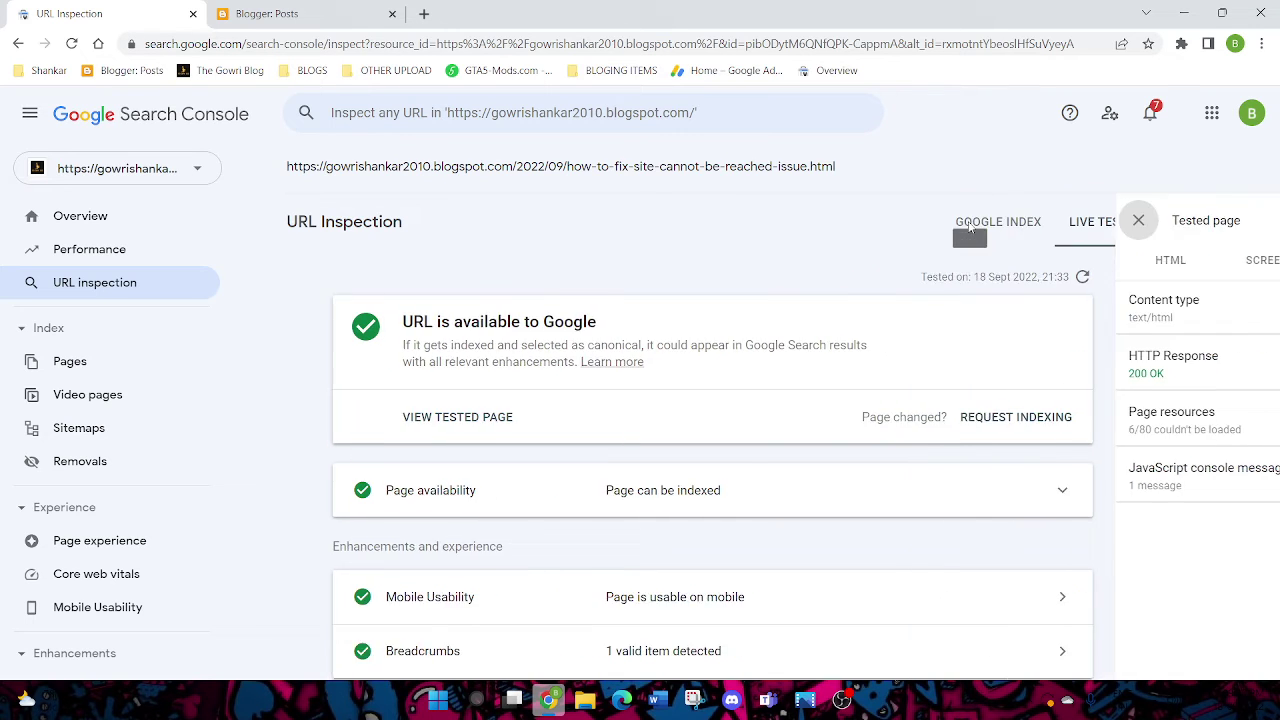
click(94, 222)
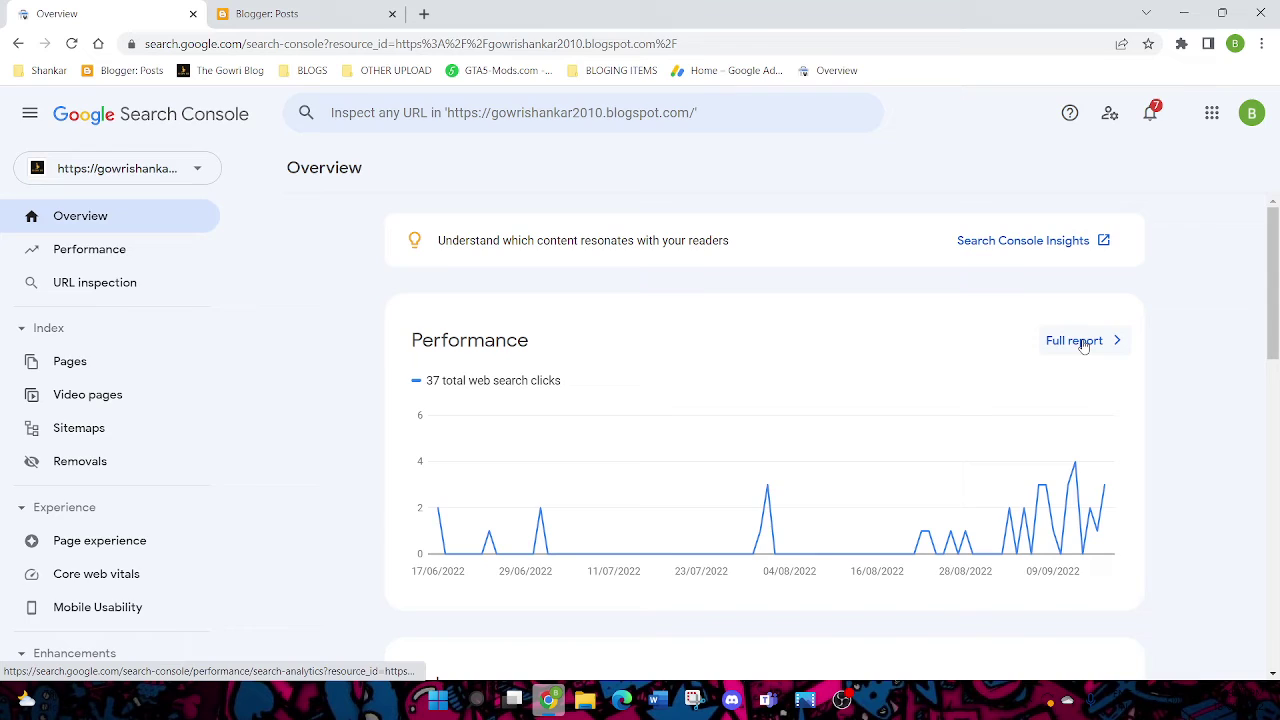
Step: Show average CTR and average position, briefly filter to 'naturalvision evolved free', then clear the filter
click(1086, 343)
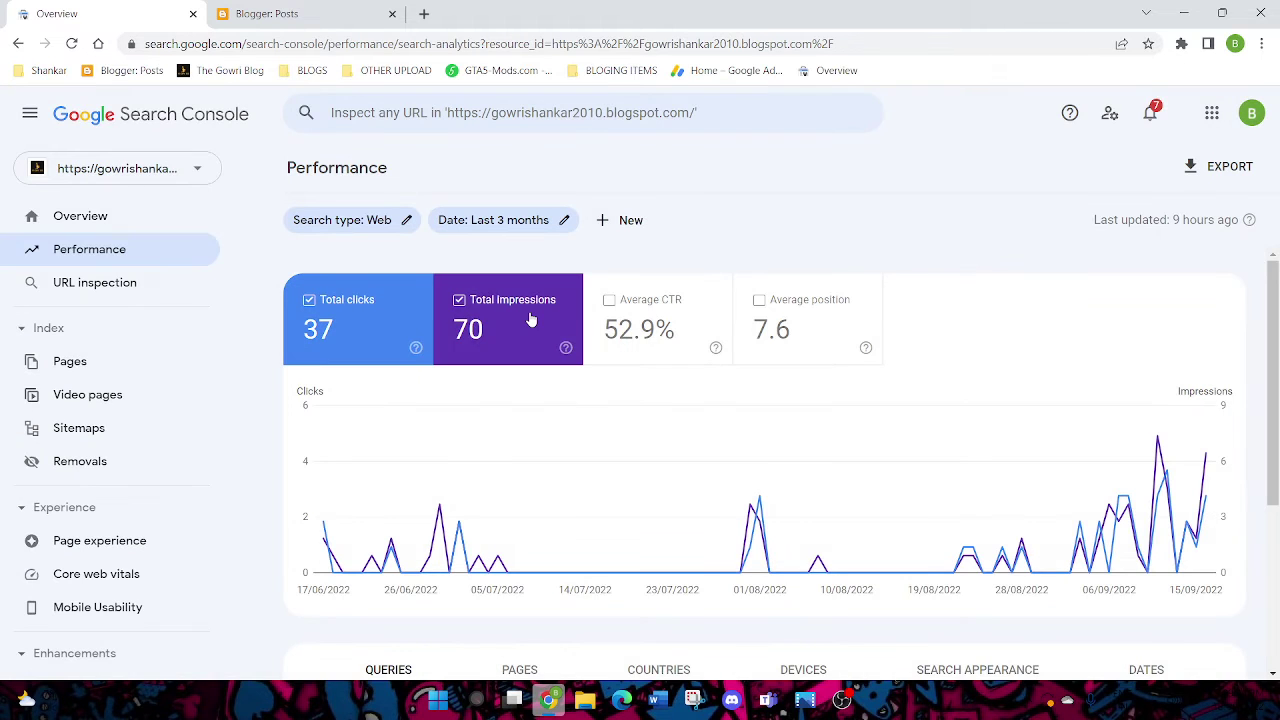
click(612, 305)
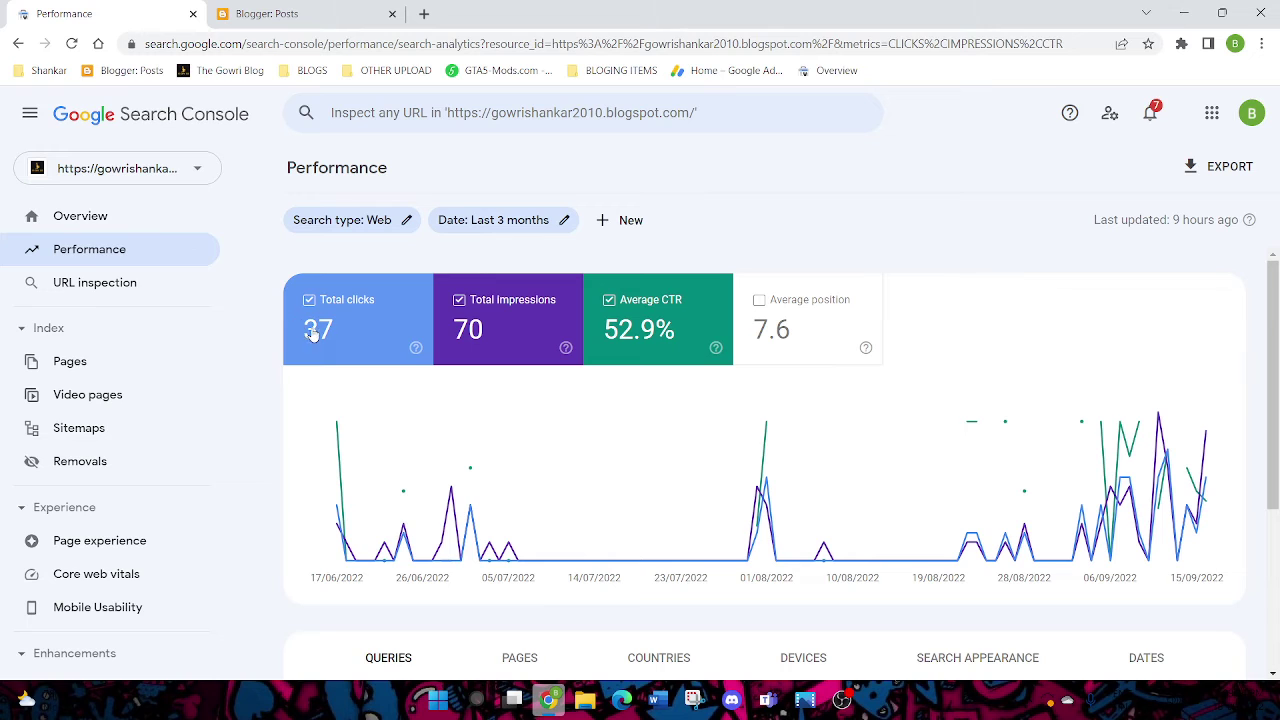
click(763, 306)
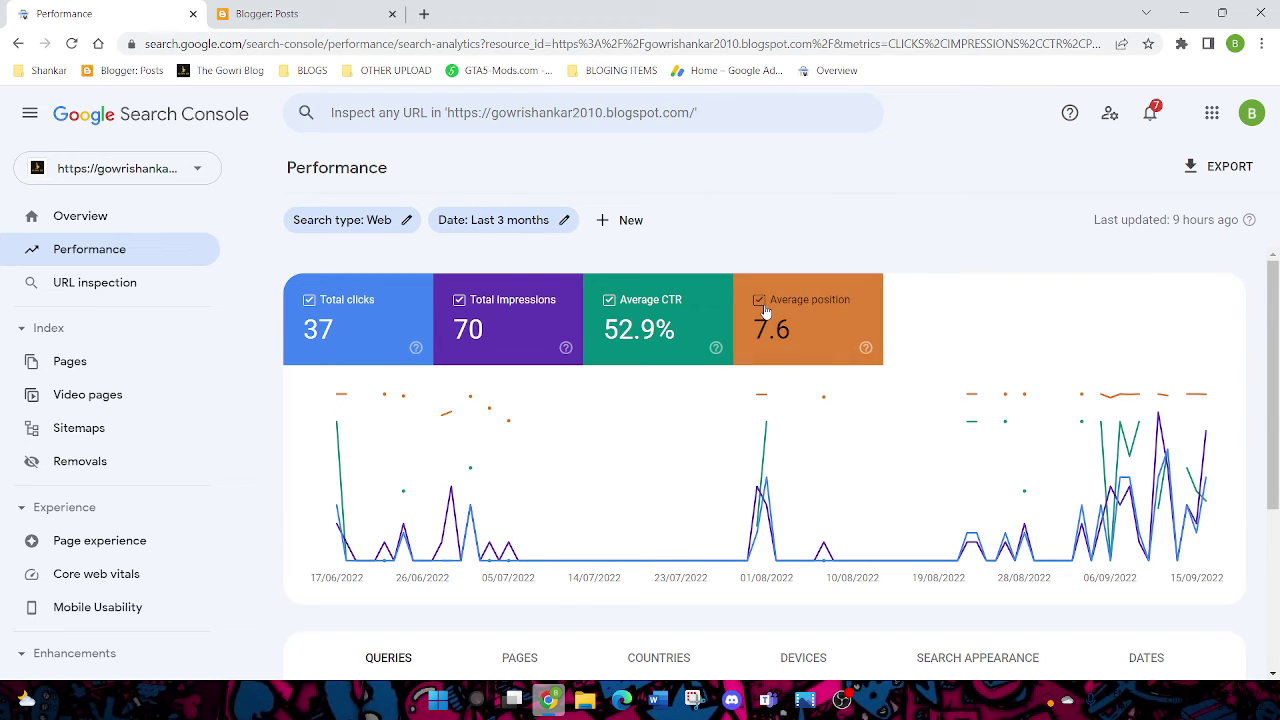
scroll(610, 352, down, 3)
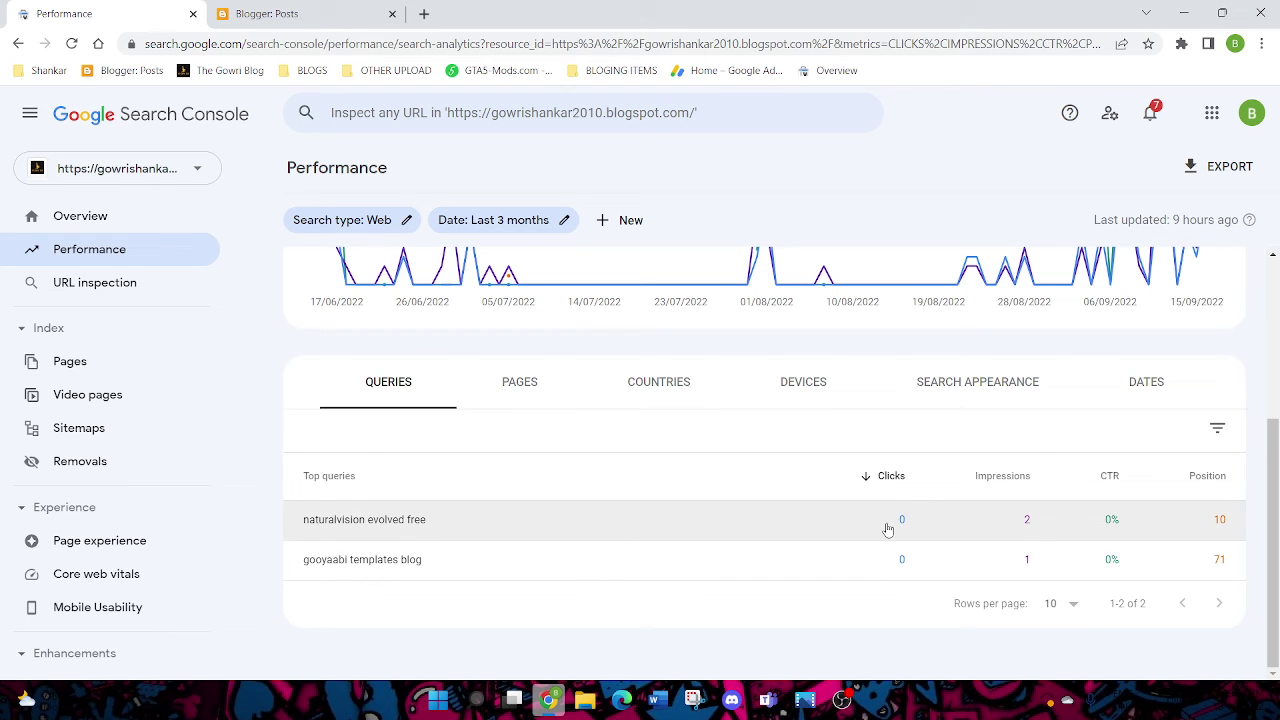
drag(888, 530, 1014, 523)
click(1031, 524)
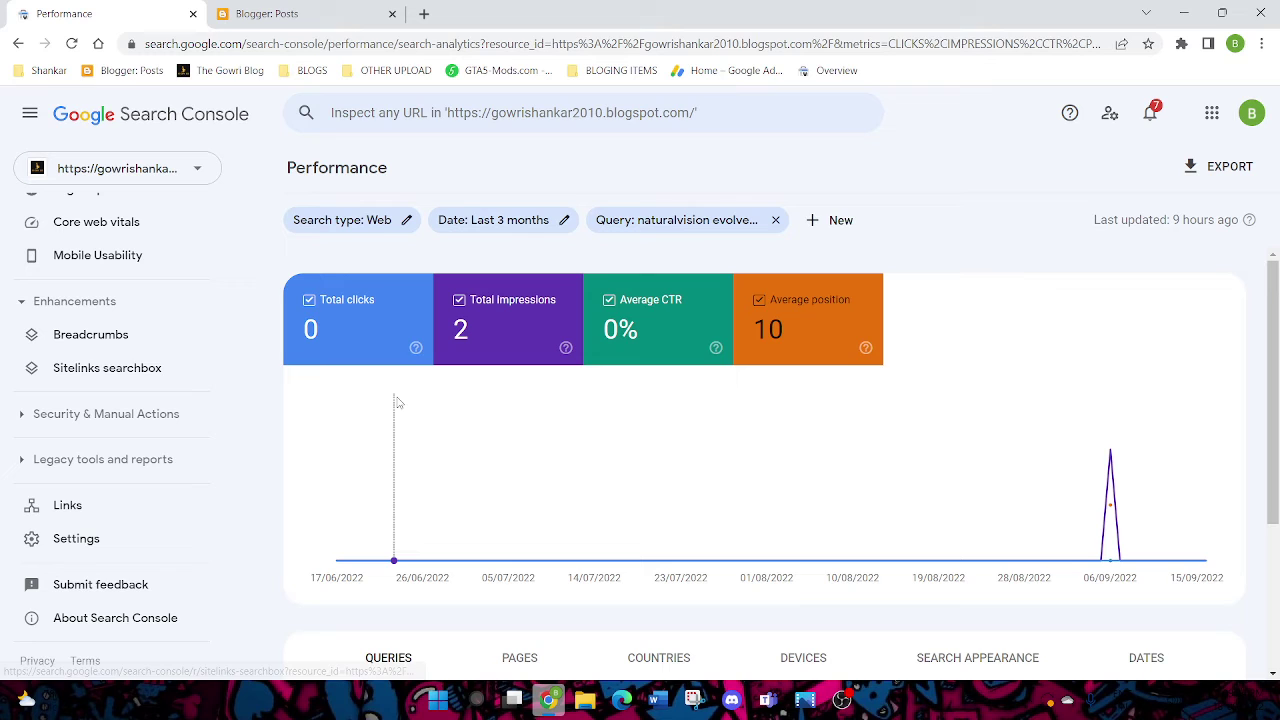
key(alt+Left)
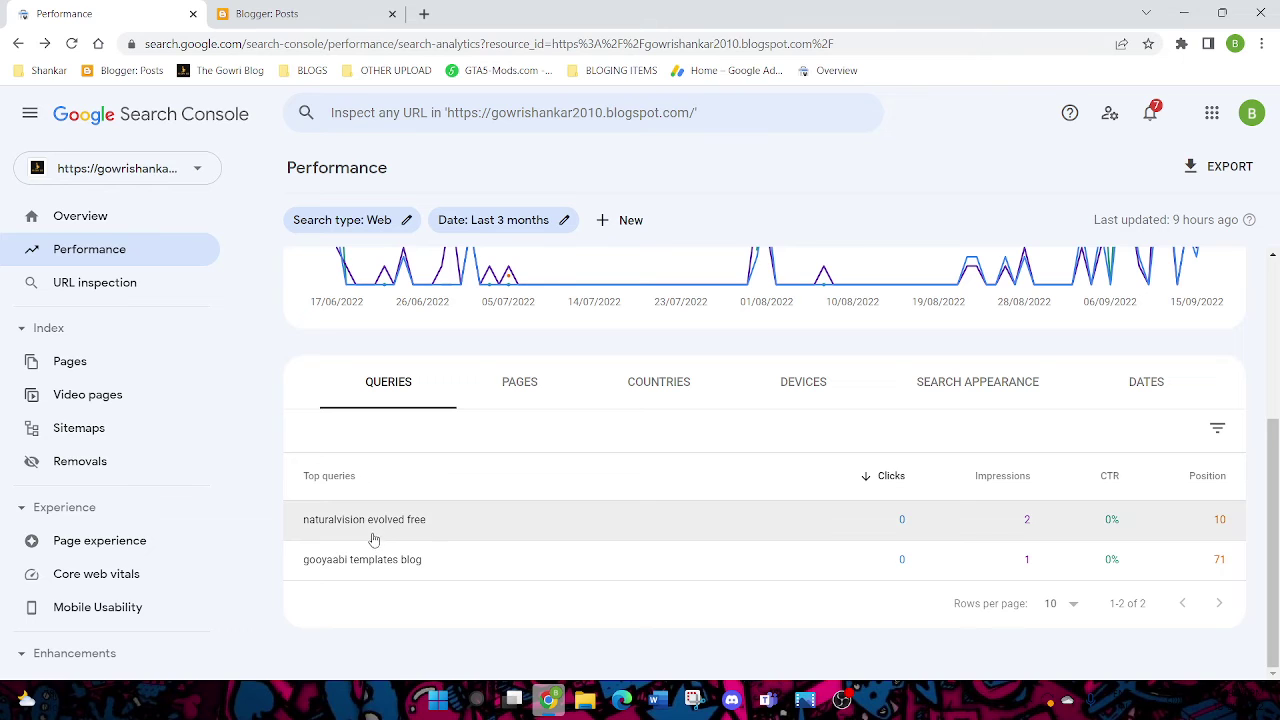
Step: Review the Page indexing report (90 not indexed, 4 indexed), then reselect the blog property
click(127, 372)
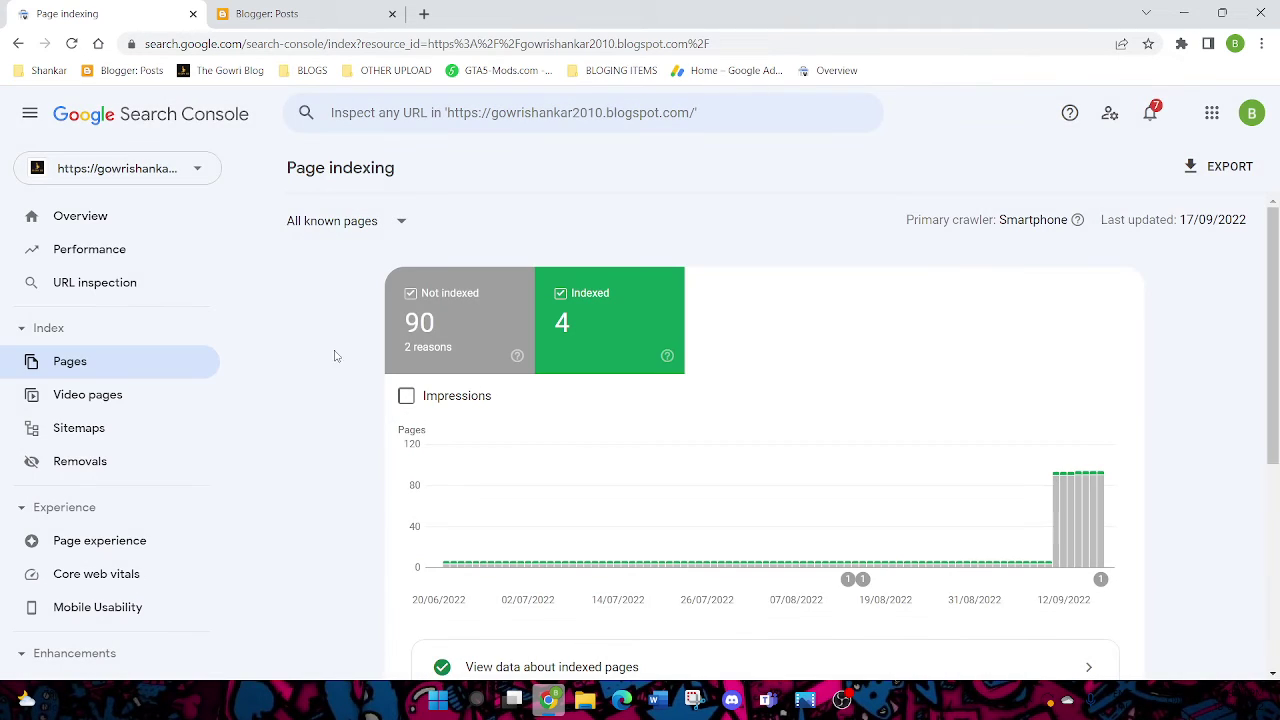
scroll(94, 451, down, 4)
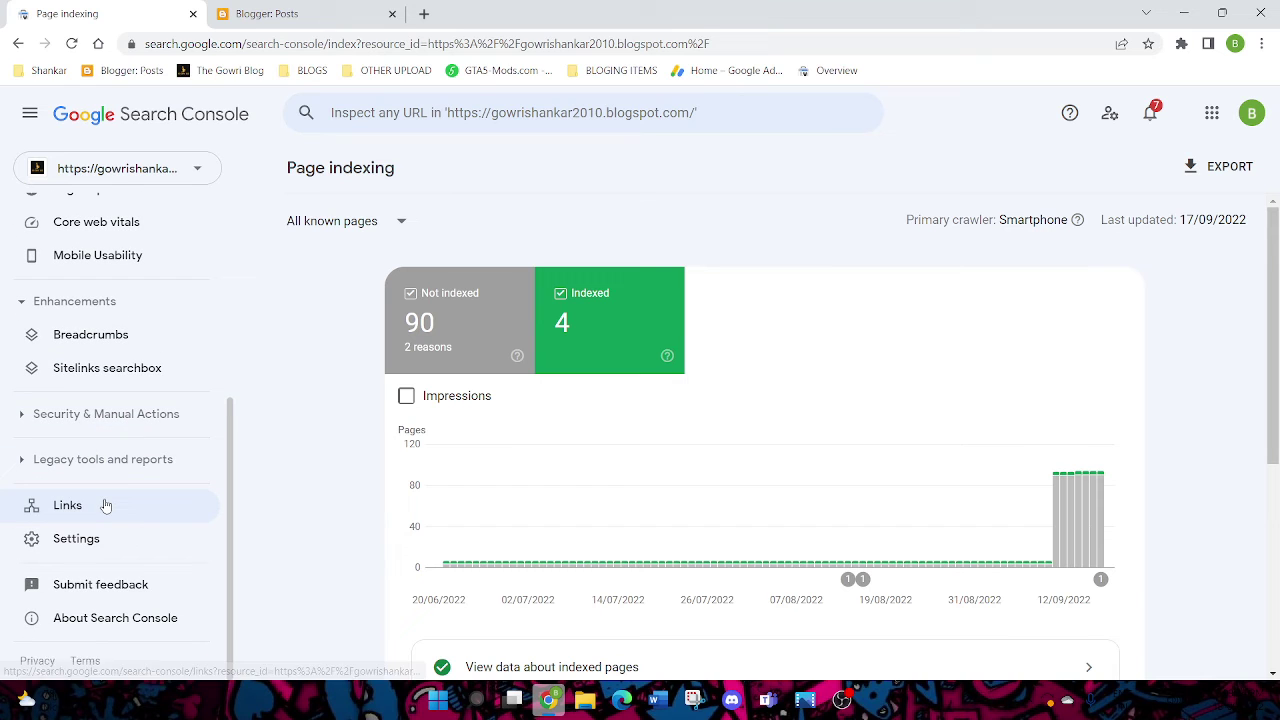
scroll(105, 497, up, 4)
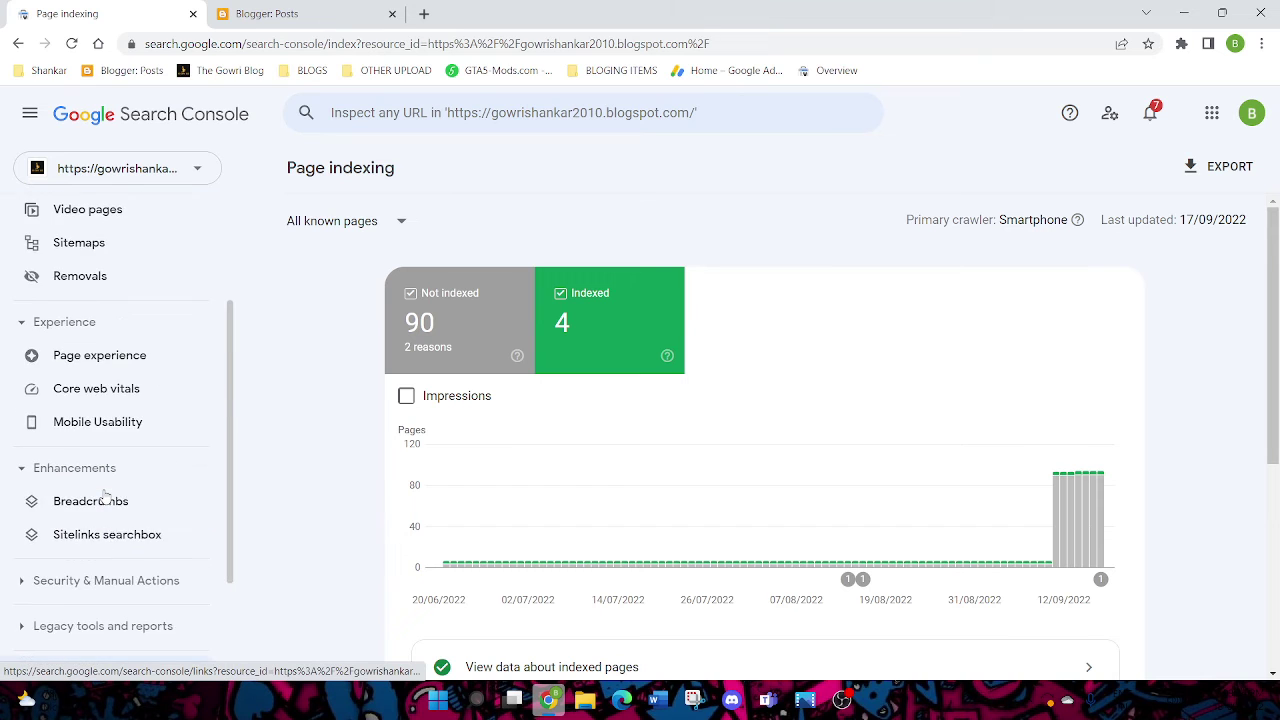
click(195, 168)
click(177, 212)
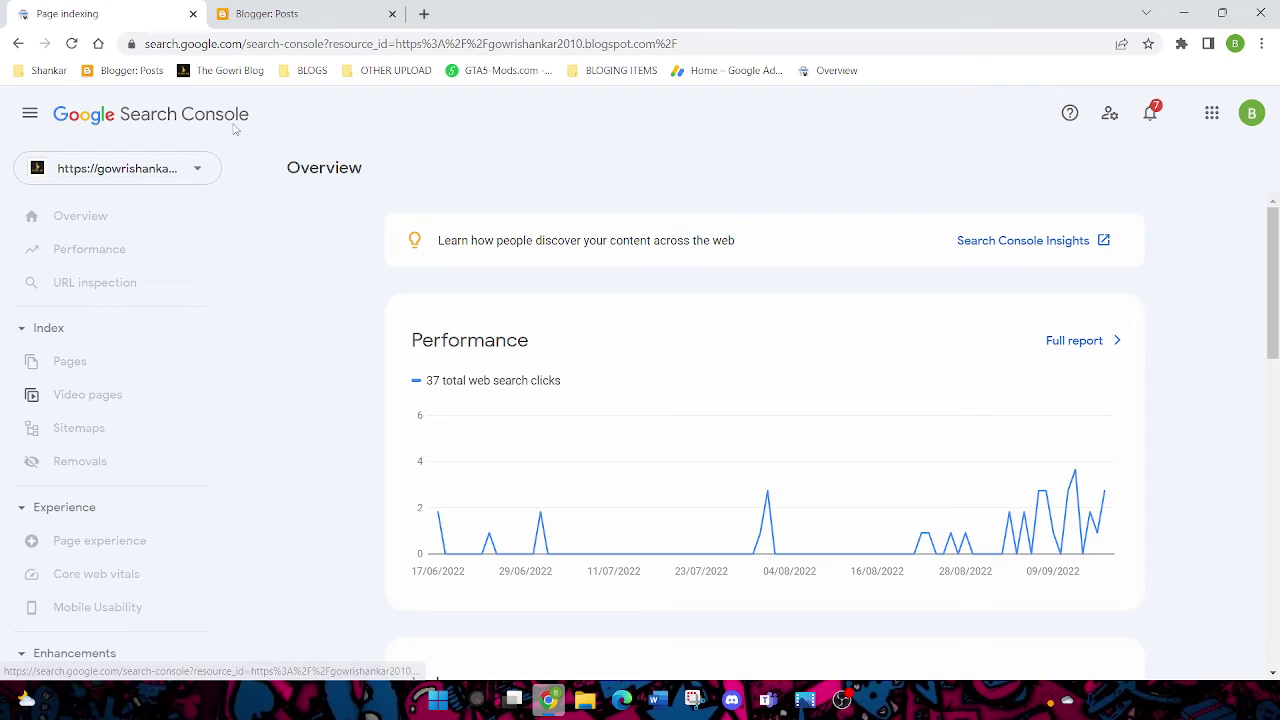
click(150, 168)
click(247, 115)
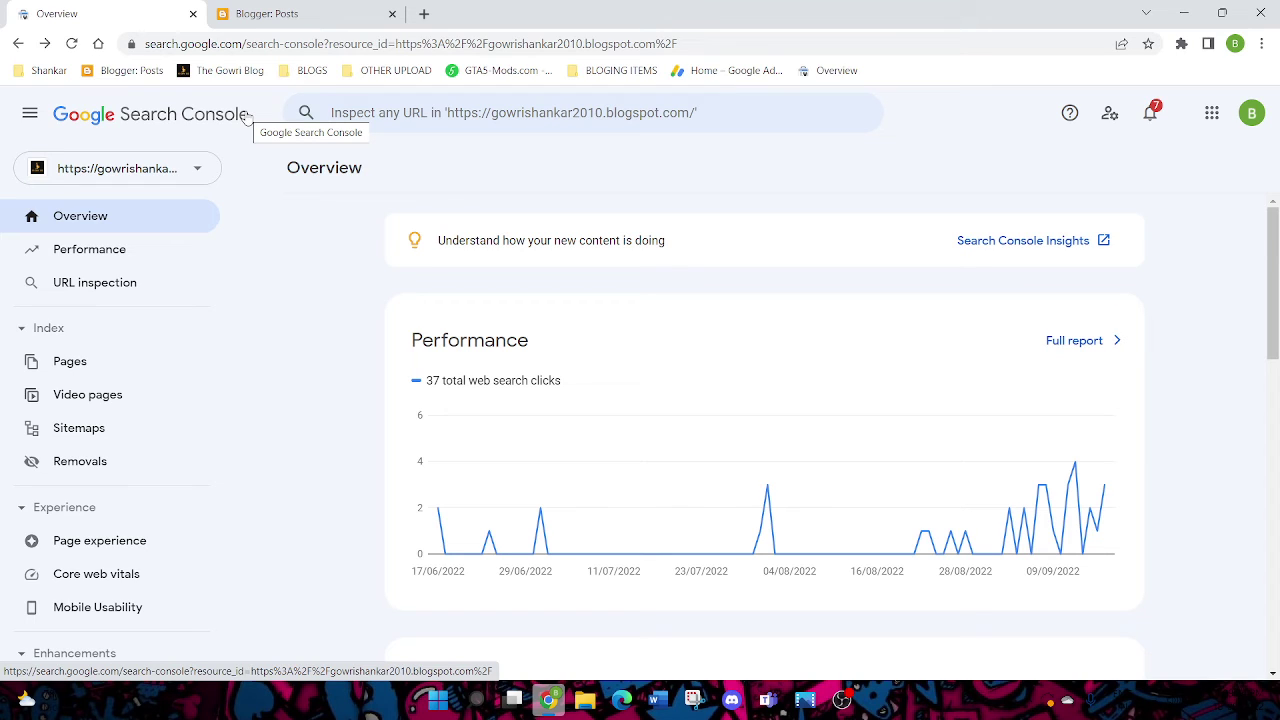
Step: Set the Performance report date range to the last 12 months
click(104, 255)
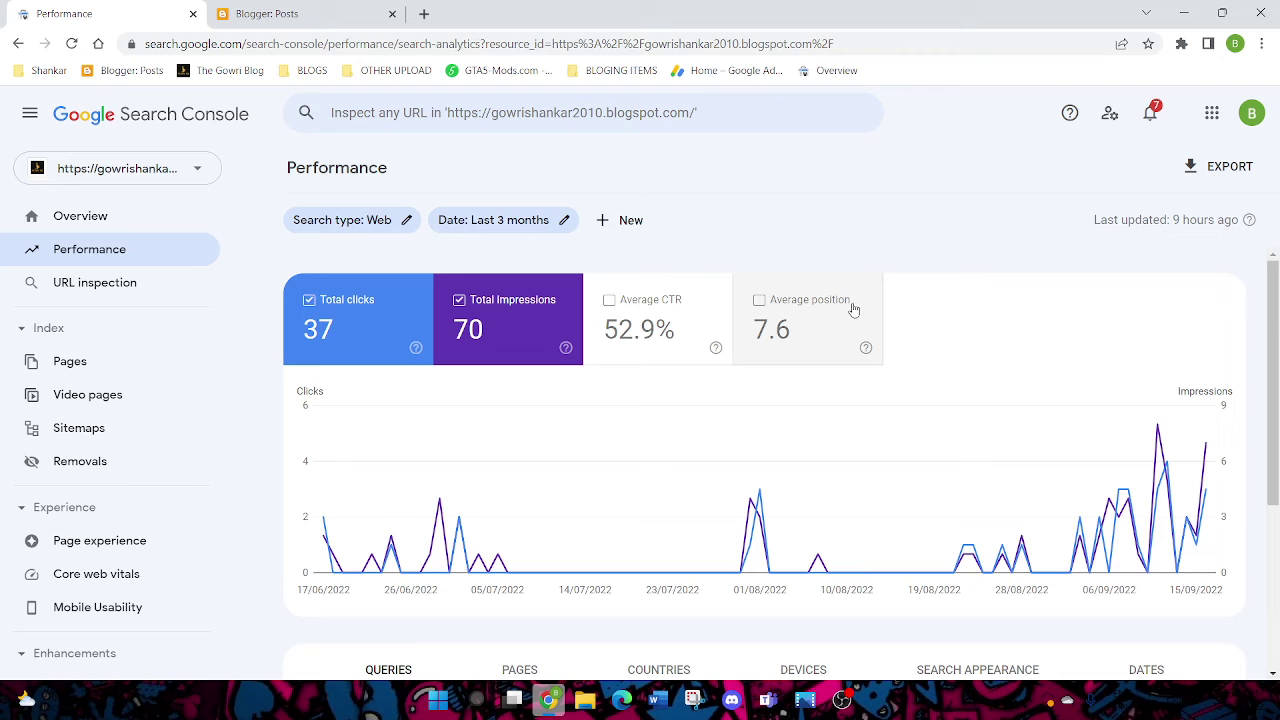
click(563, 221)
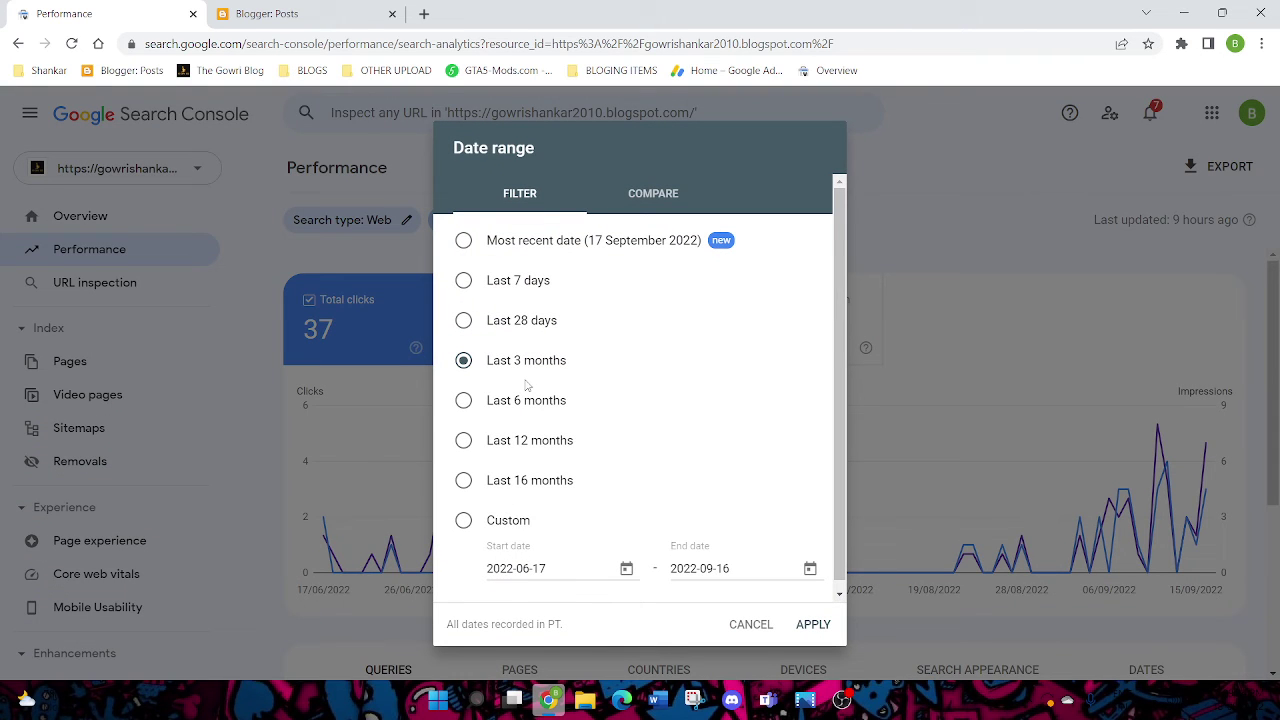
scroll(466, 515, down, 1)
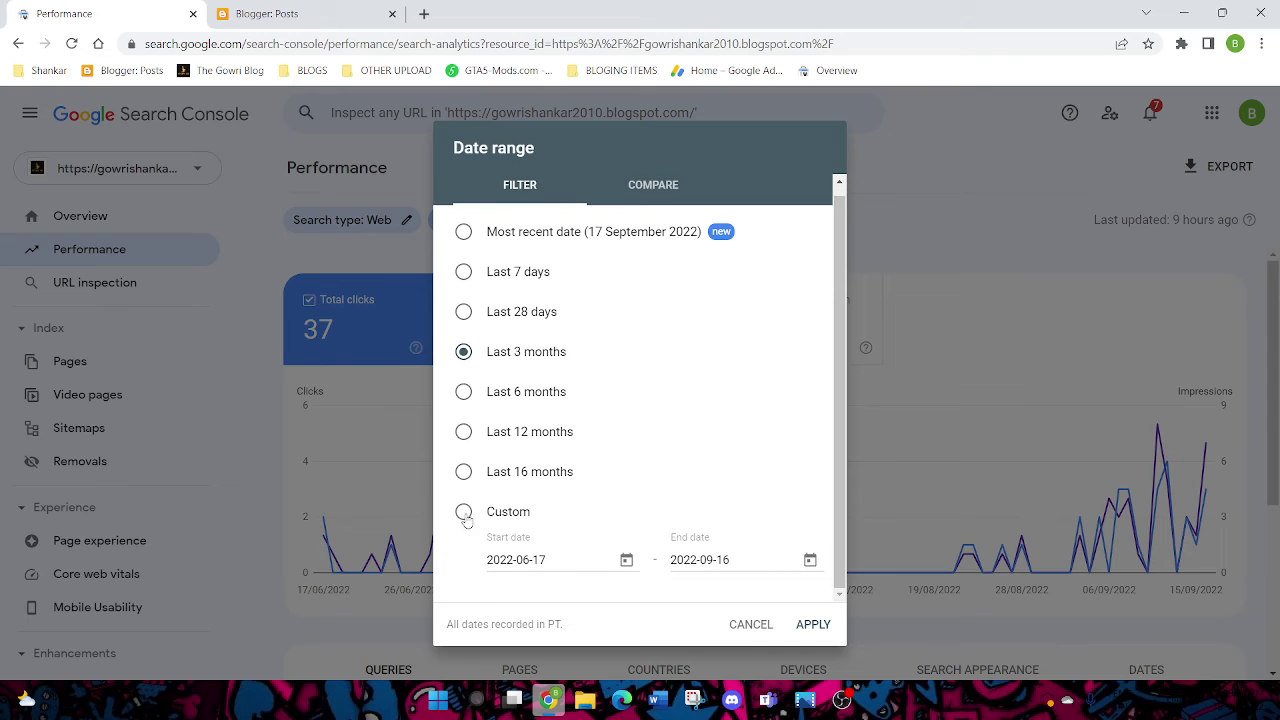
click(463, 435)
click(812, 624)
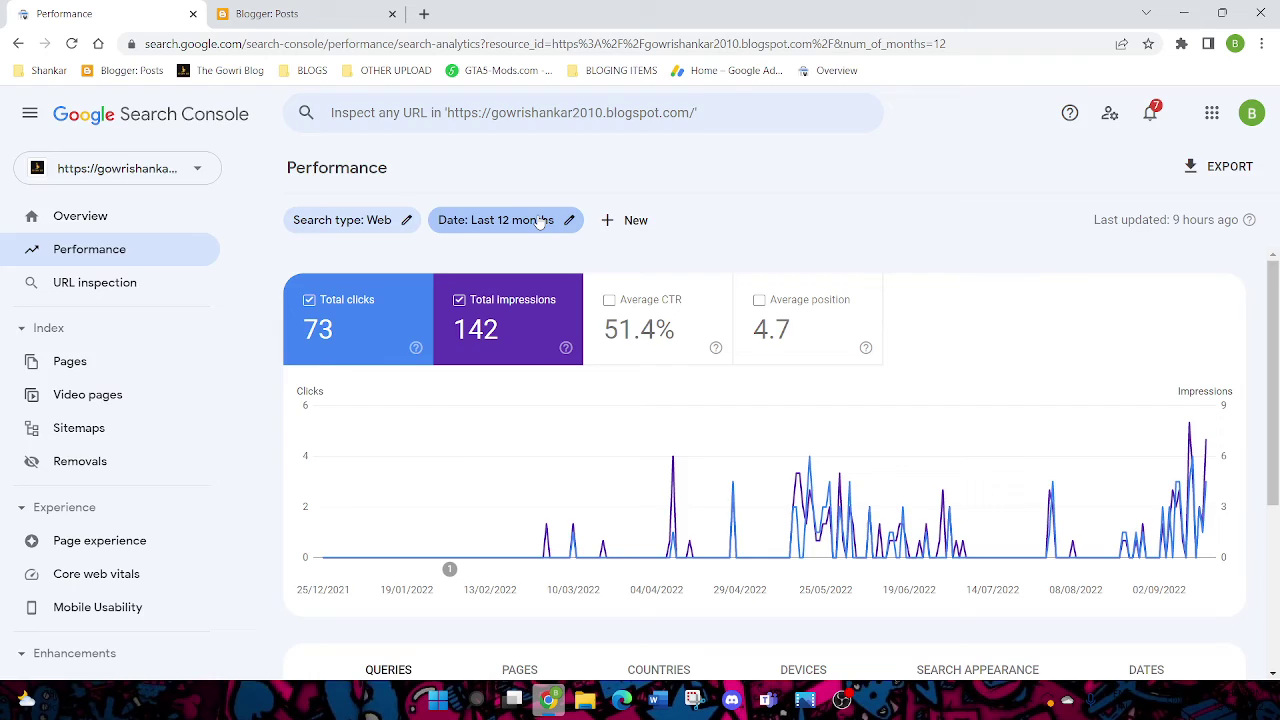
Step: Change it to a custom range from 25 Dec 2021 to 16 Sept 2022
click(540, 221)
click(463, 520)
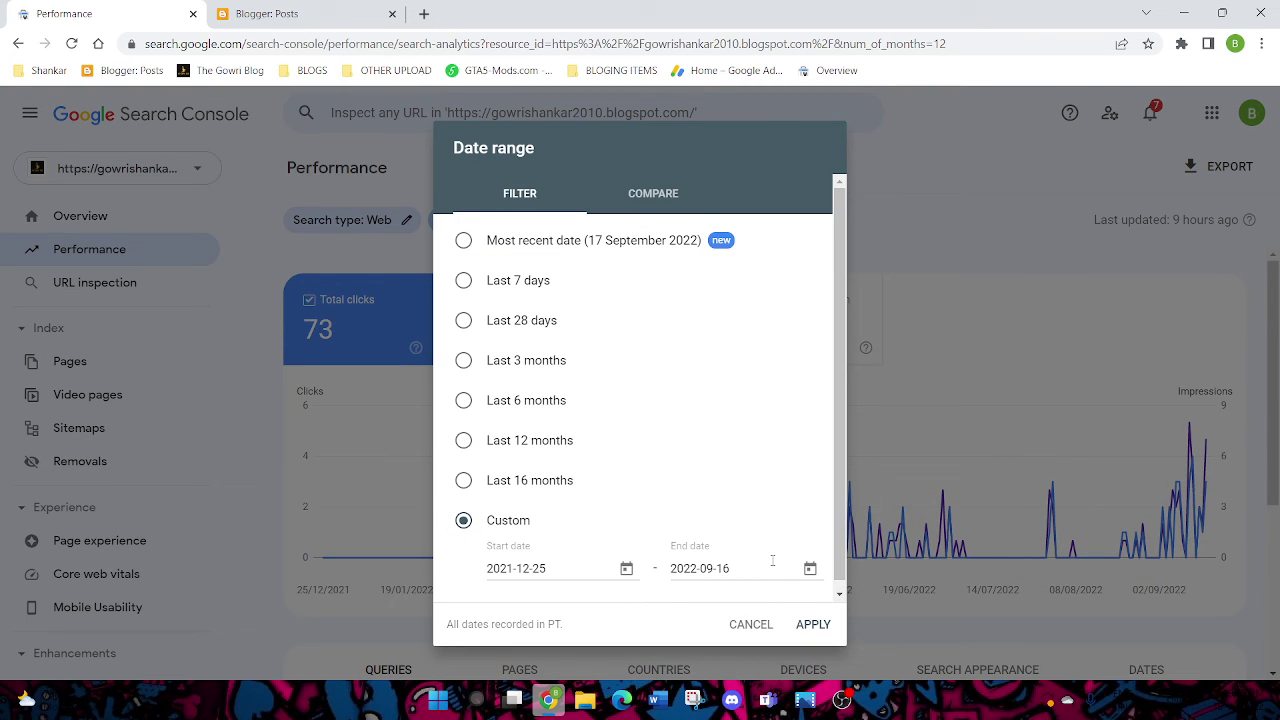
drag(772, 561, 637, 557)
click(598, 578)
key(Return)
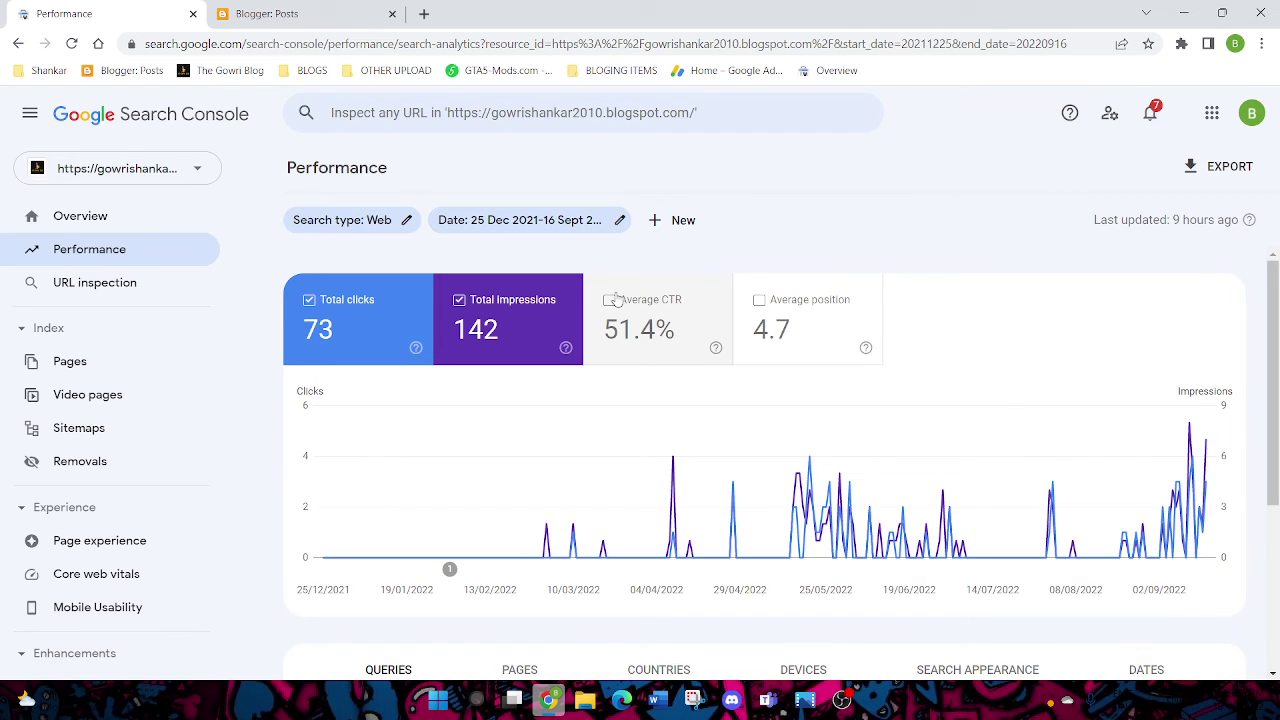
scroll(620, 410, down, 3)
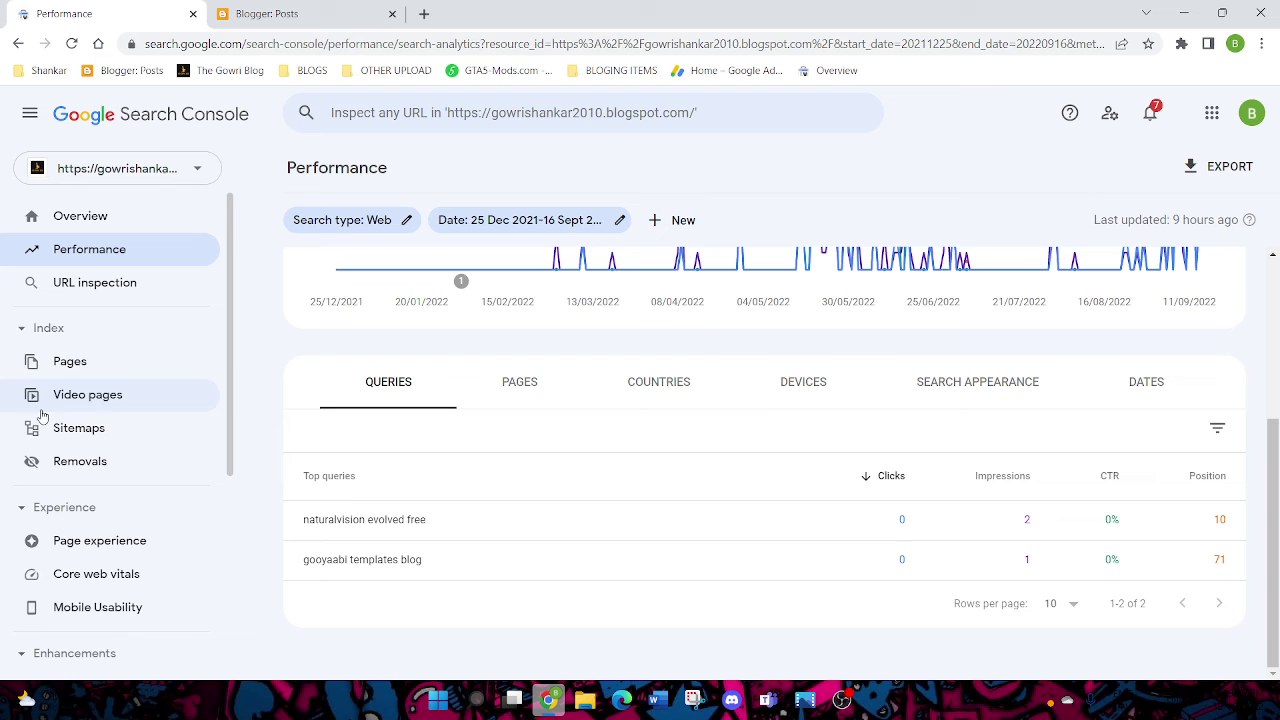
Step: Open the Page indexing report and review its chart of 90 non-indexed and 4 indexed pages
click(66, 362)
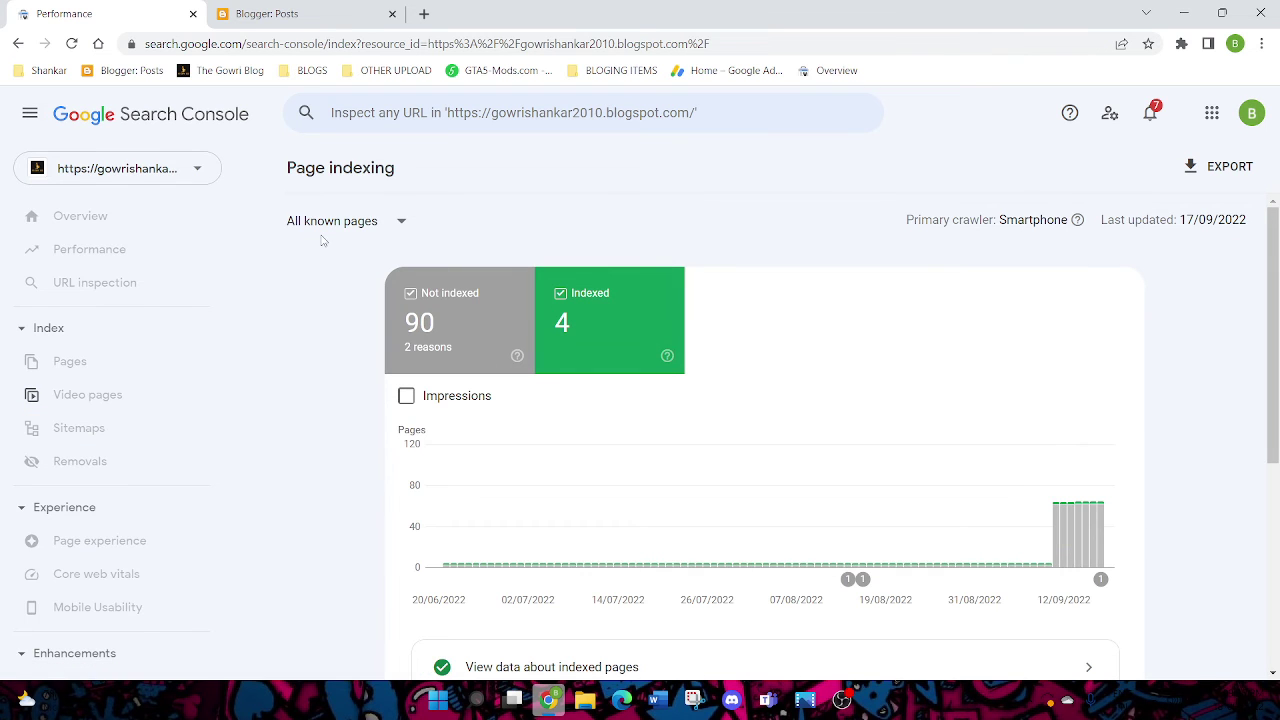
click(90, 291)
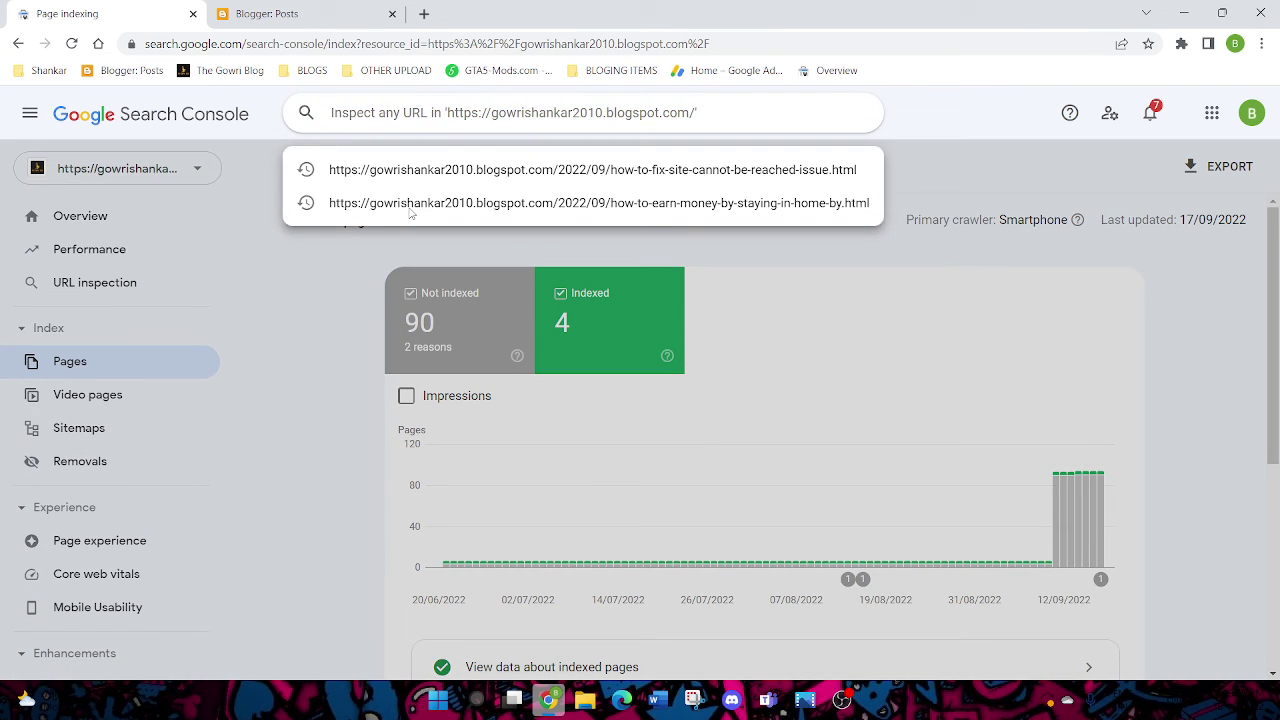
click(311, 254)
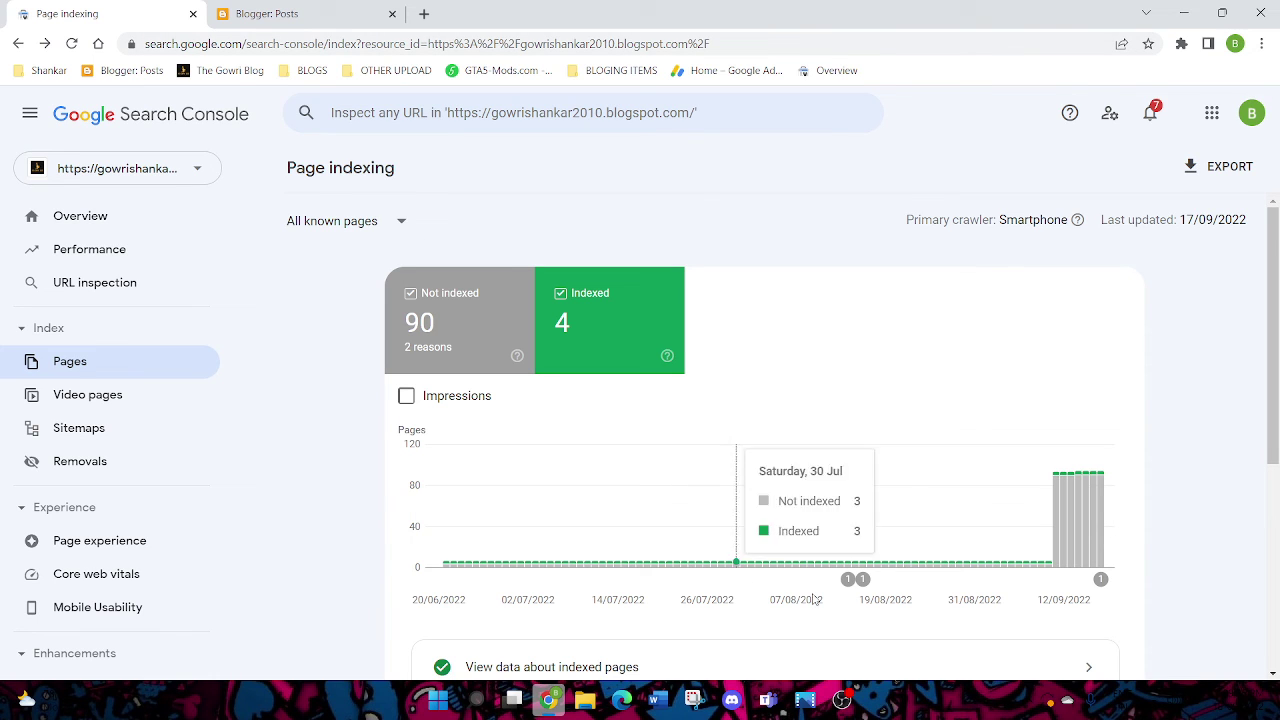
mouse_move(510, 505)
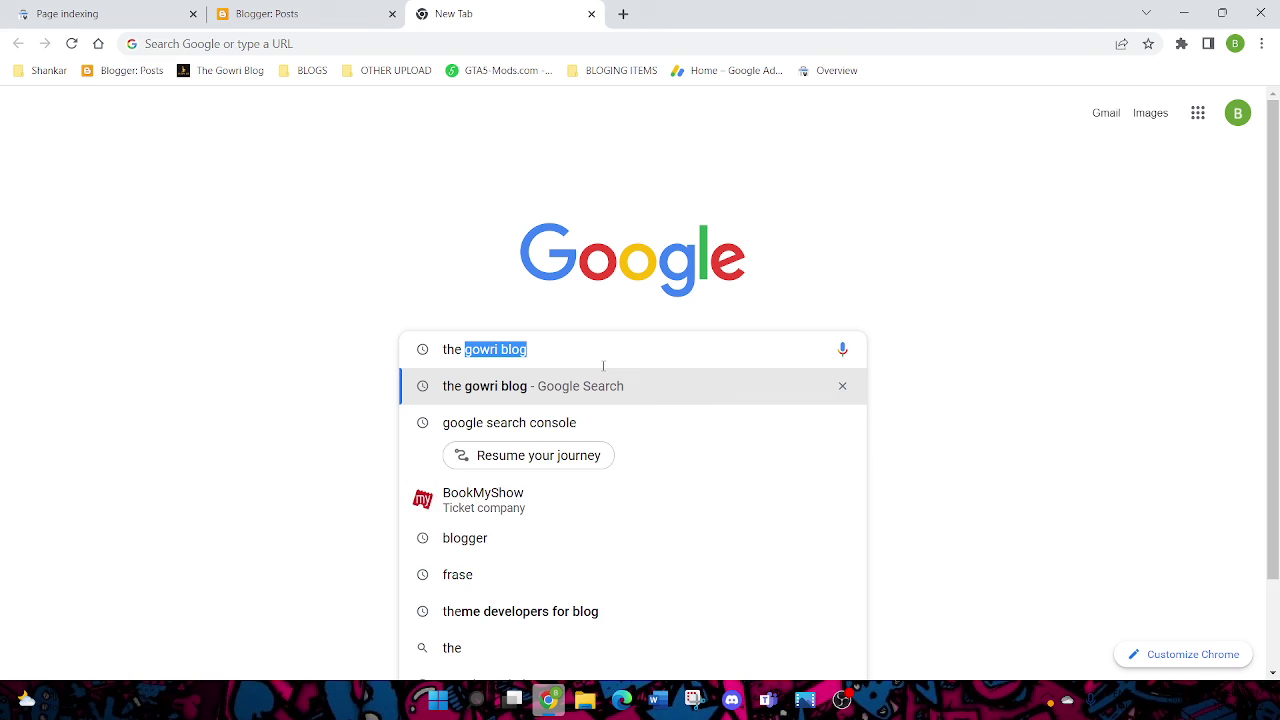
Step: Search Google for 'the gowri blog' and check that its blogspot site is listed first
text(gow)
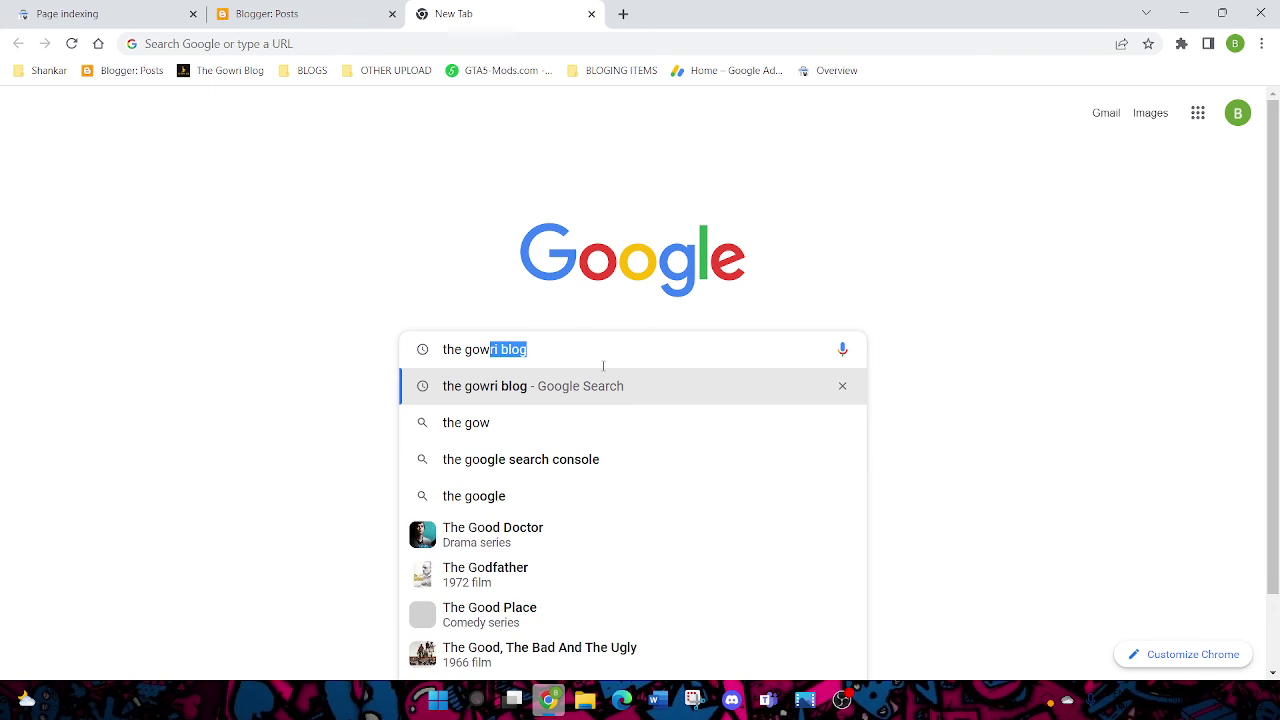
text(ri blog)
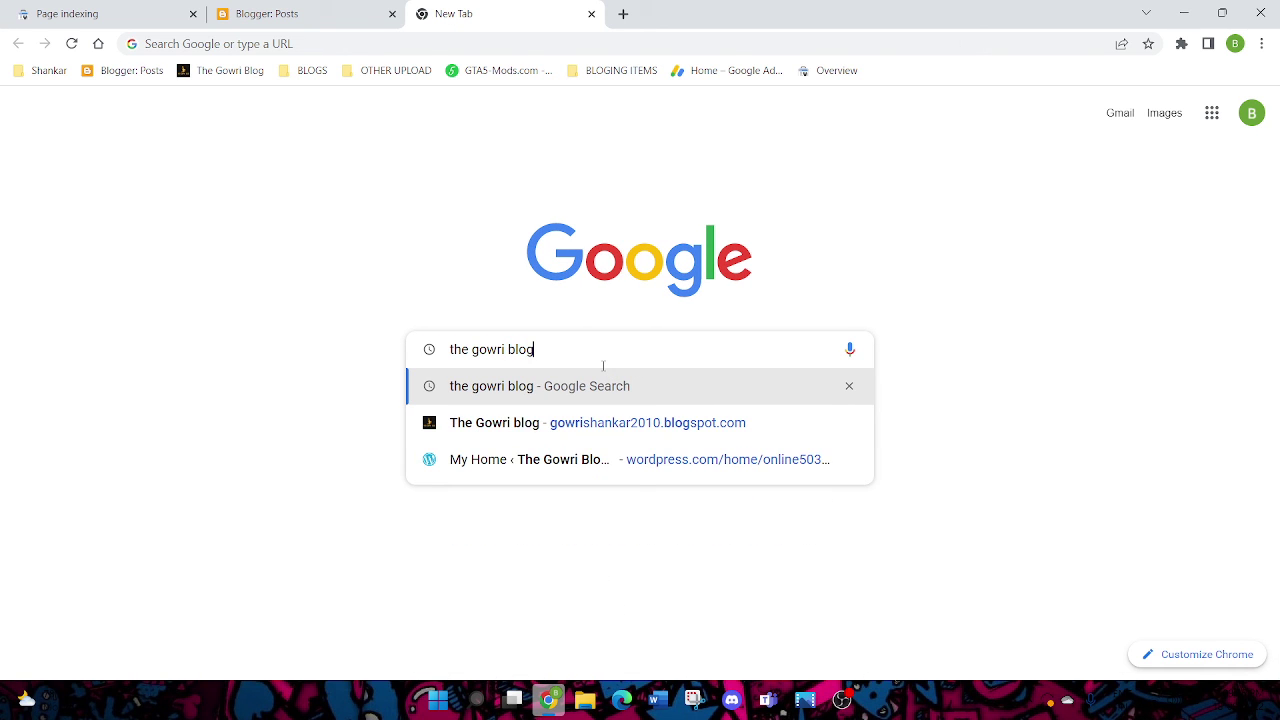
key(Return)
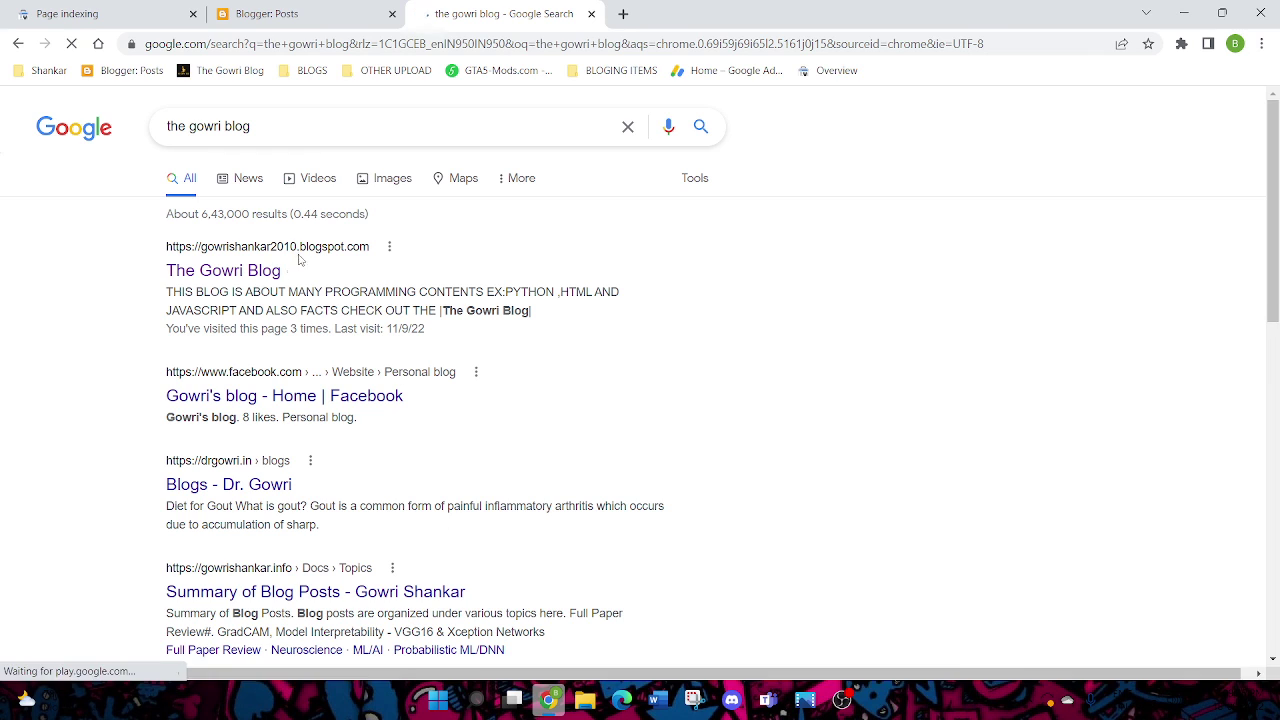
drag(179, 291, 460, 292)
click(3, 318)
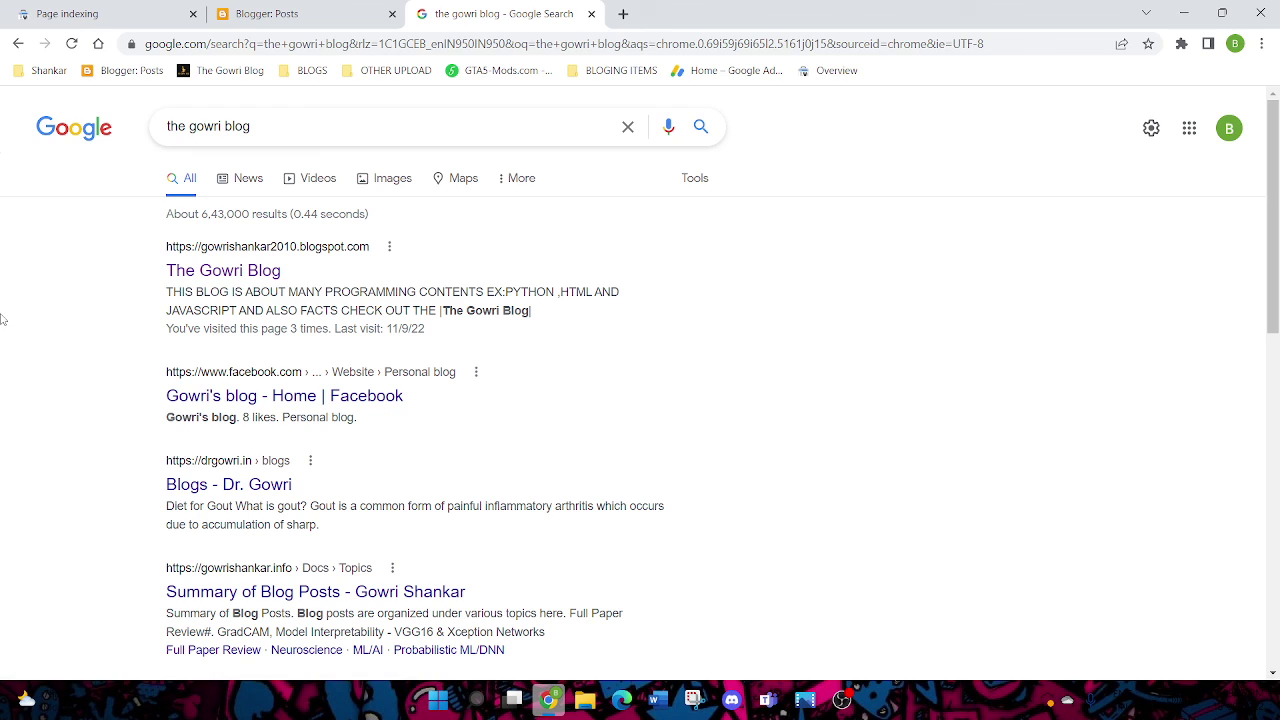
Step: Close the Google results tab and return to the Blogger Posts page, which lists no posts
click(592, 14)
click(257, 12)
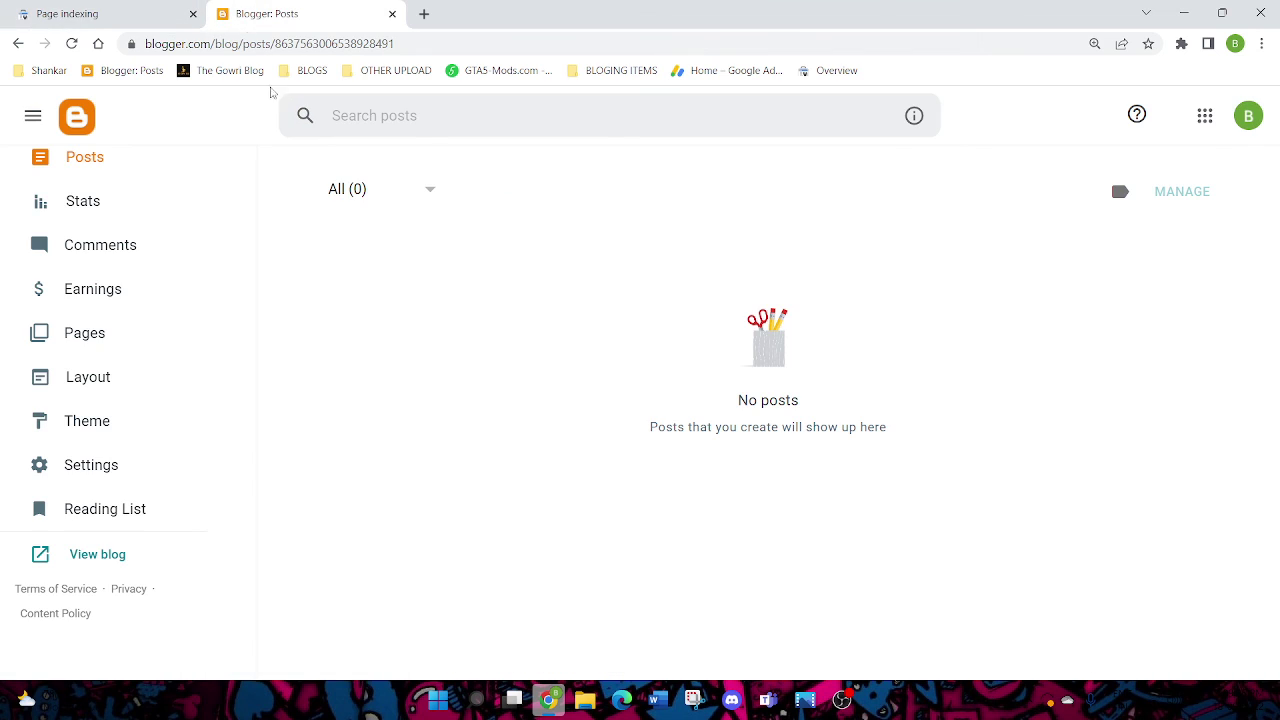
mouse_move(843, 698)
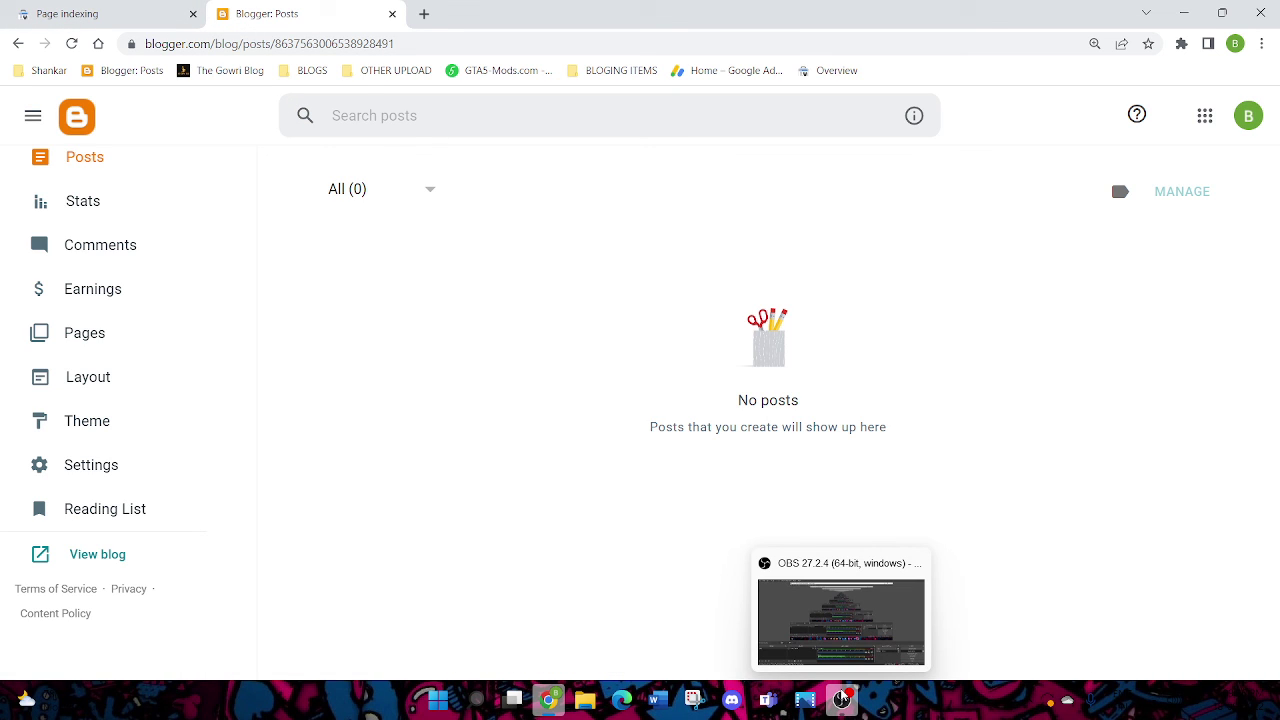